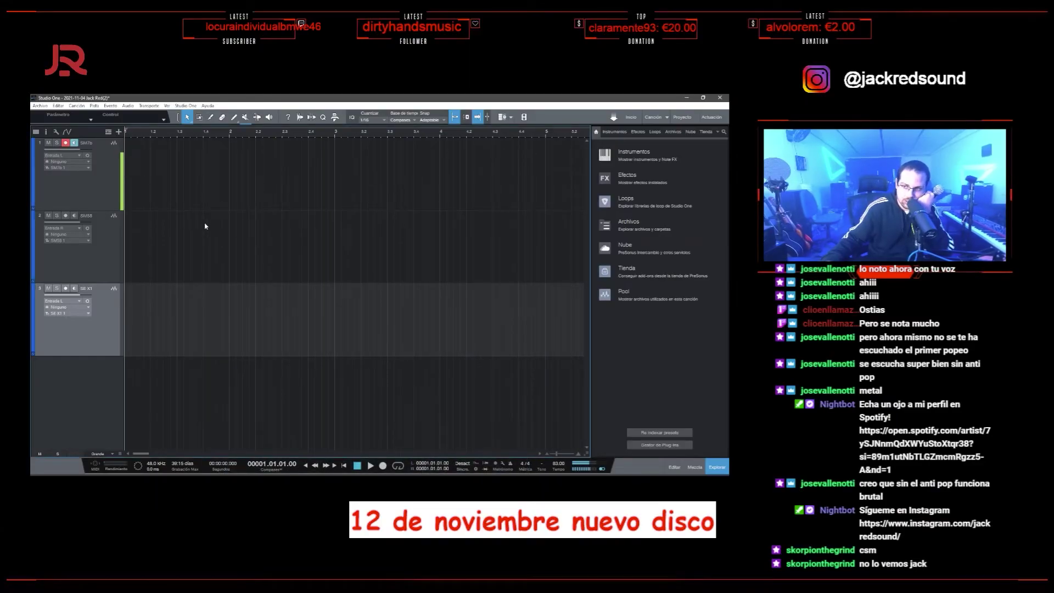
Record two voice takes on the armed SM7b and SM58 tracks, from bar 1 and from bar 7 beat 2.
{"action": "left_click", "coordinate": [93, 194]}
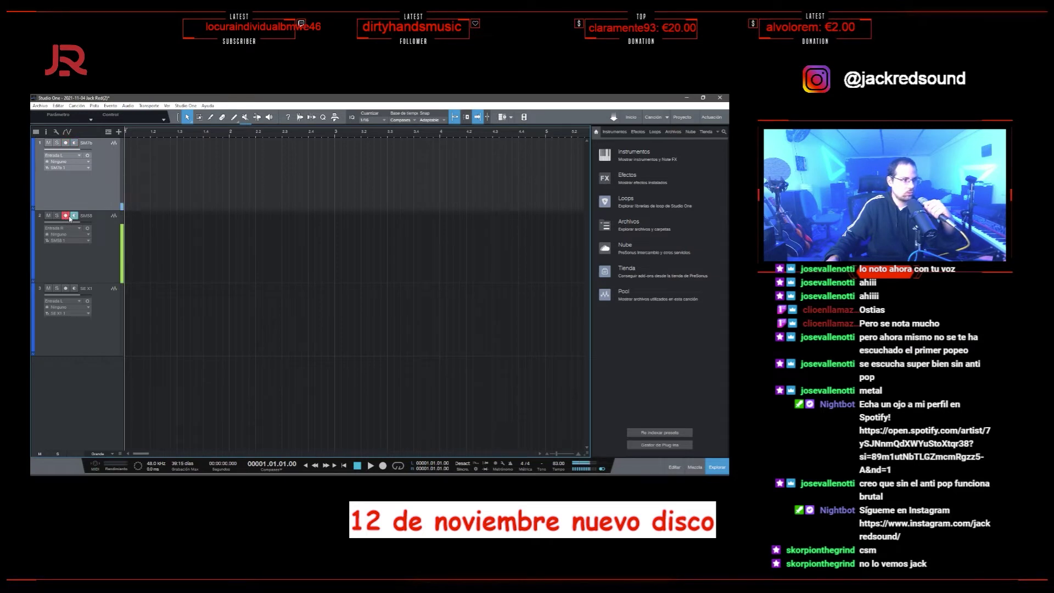
{"action": "left_click", "coordinate": [66, 142]}
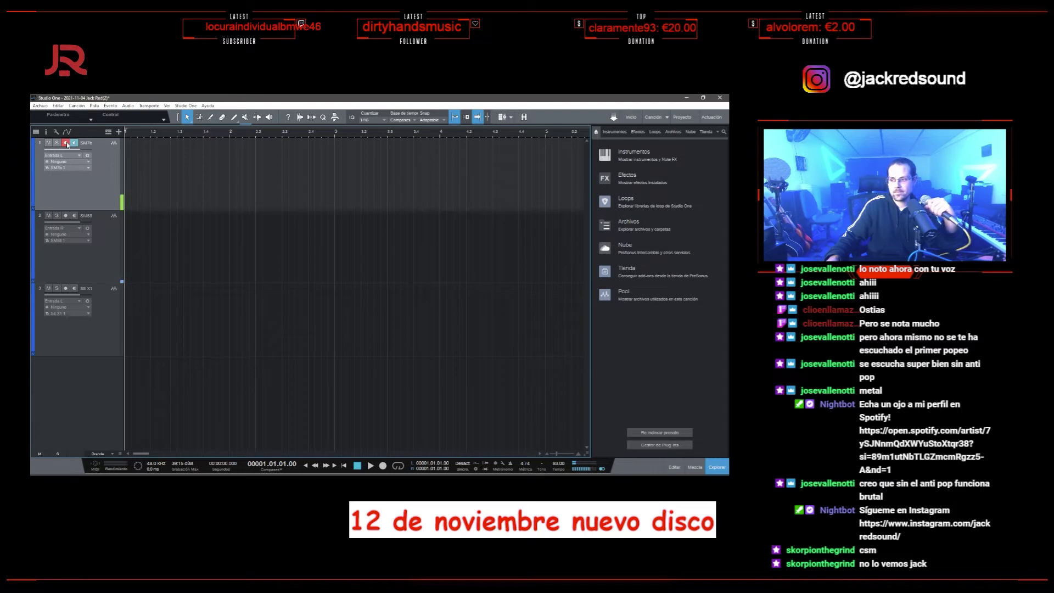
{"action": "left_click", "coordinate": [127, 217]}
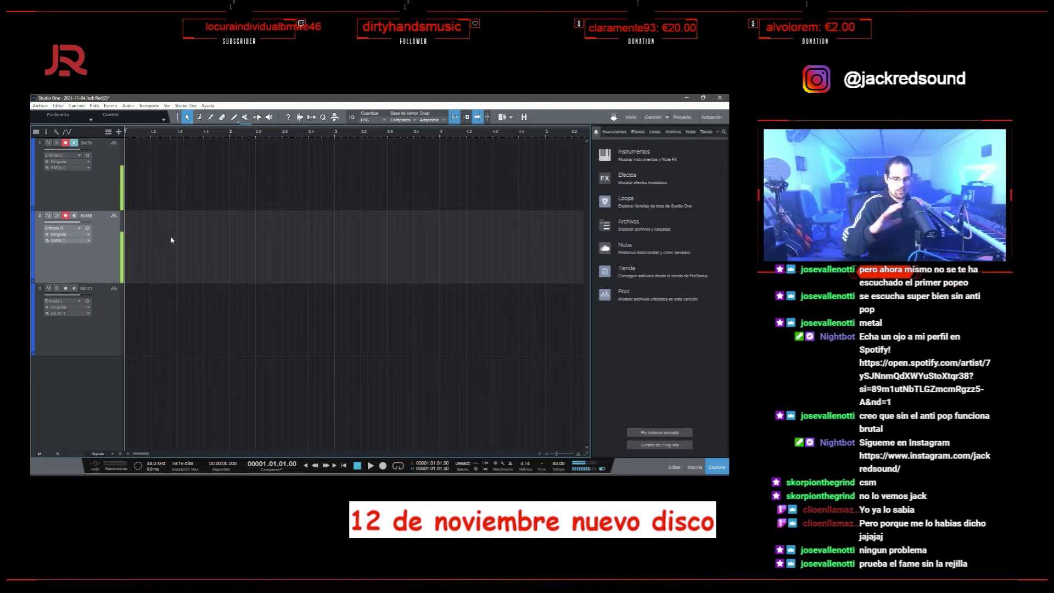
{"action": "key", "text": "KP_Multiply"}
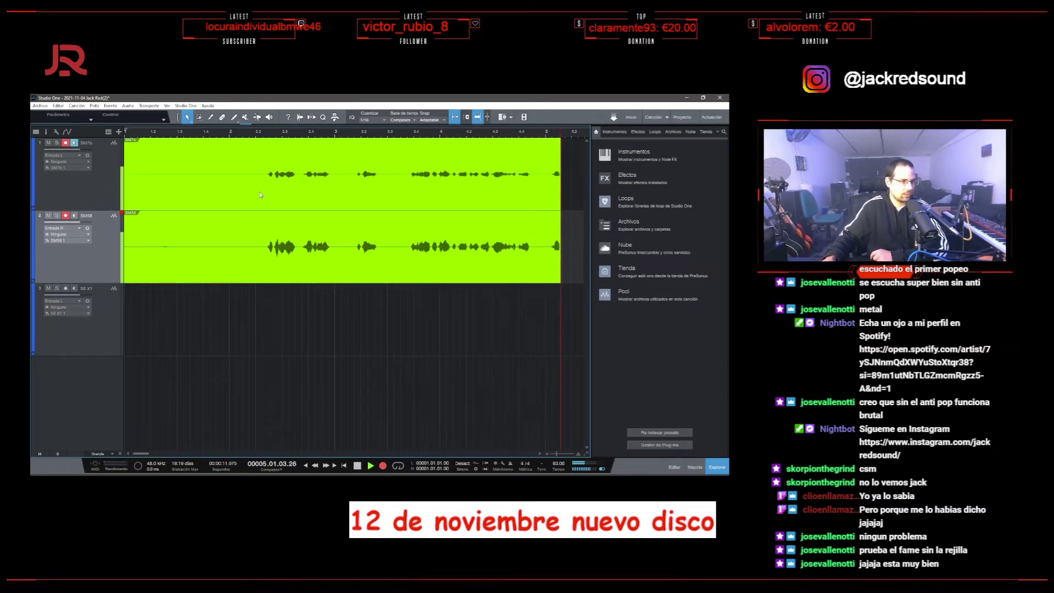
{"action": "key", "text": "w"}
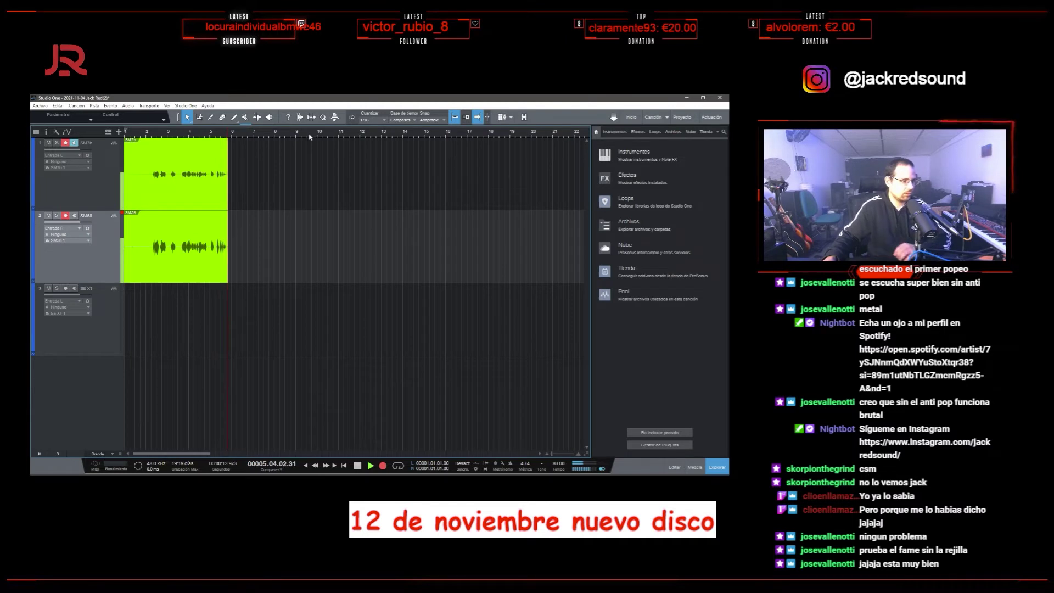
{"action": "key", "text": "space"}
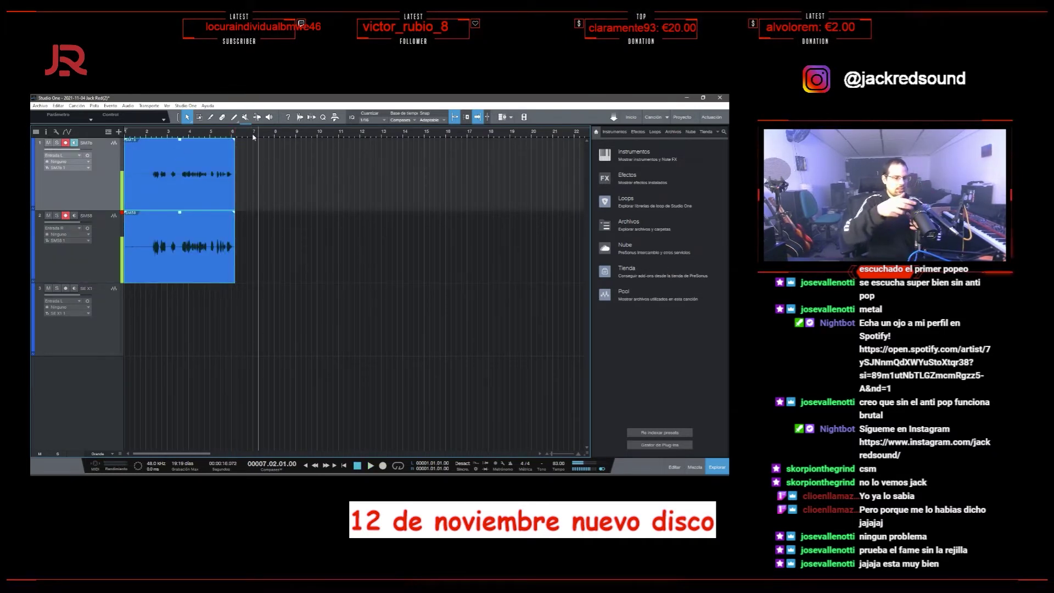
{"action": "key", "text": "KP_Multiply"}
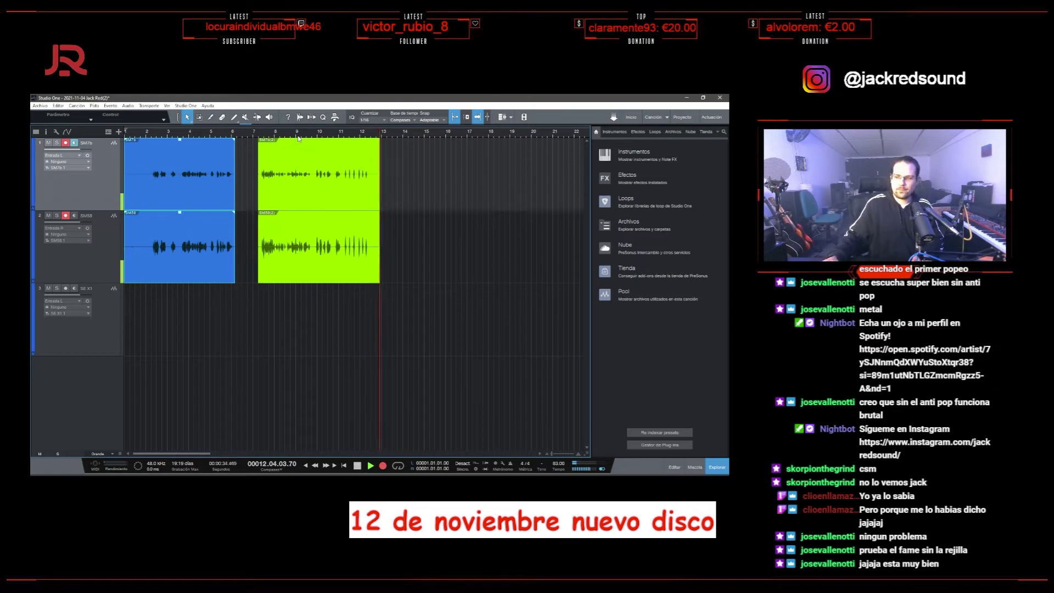
{"action": "key", "text": "space"}
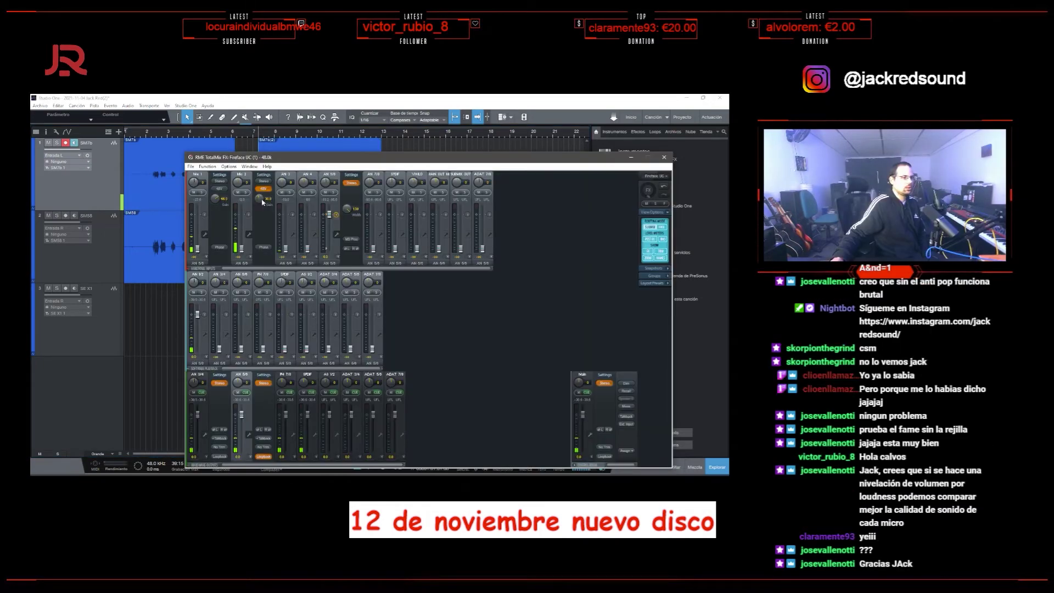
Close the TotalMix mixer and record a voice take on the SM7b and SE X1 tracks from bar 14 beat 2.
{"action": "left_click", "coordinate": [663, 158]}
{"action": "left_click", "coordinate": [408, 160]}
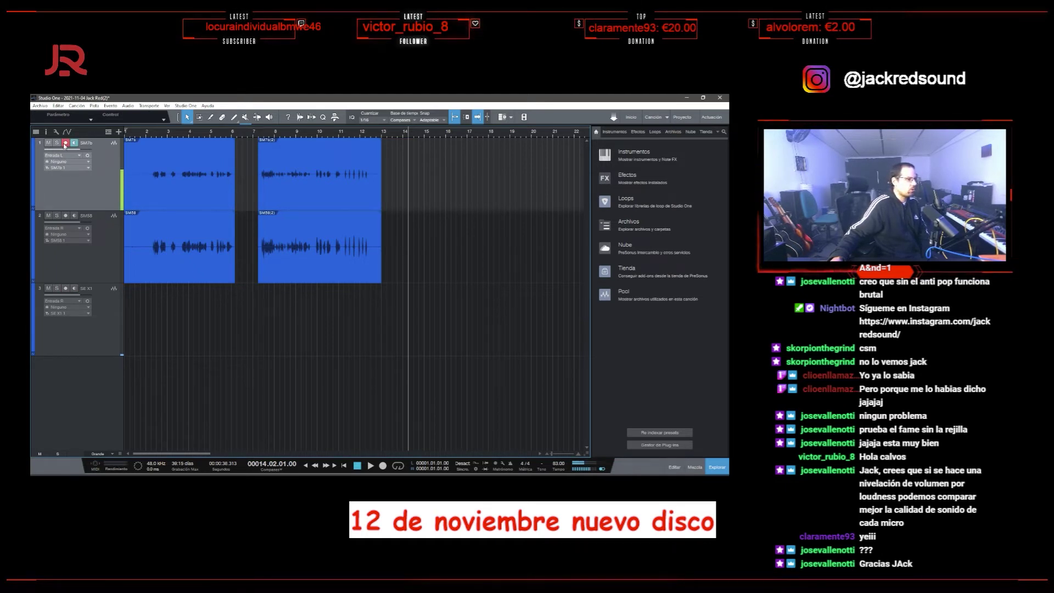
{"action": "left_click", "coordinate": [65, 288]}
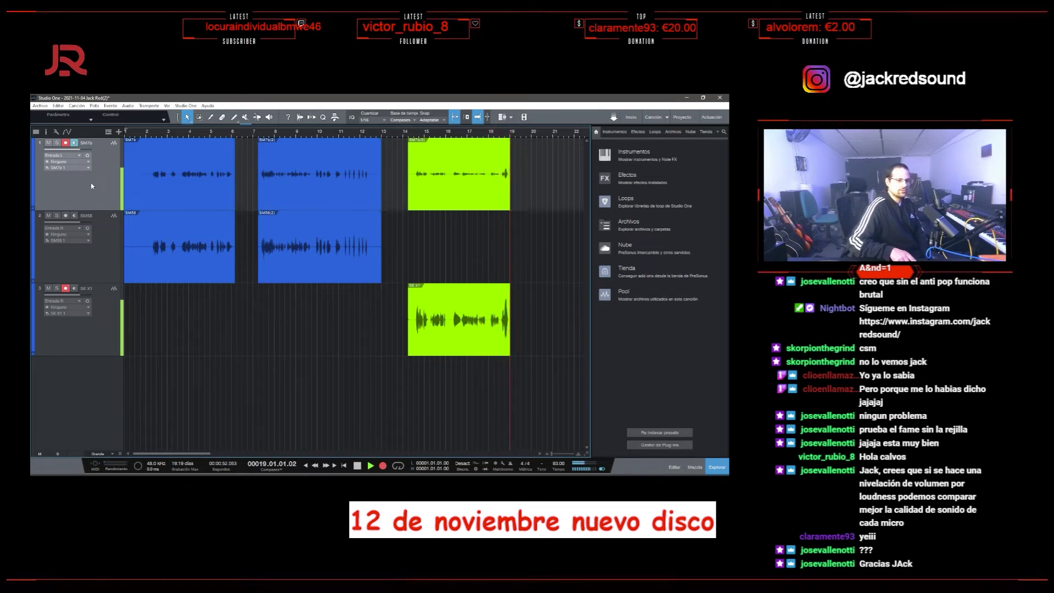
{"action": "key", "text": "space"}
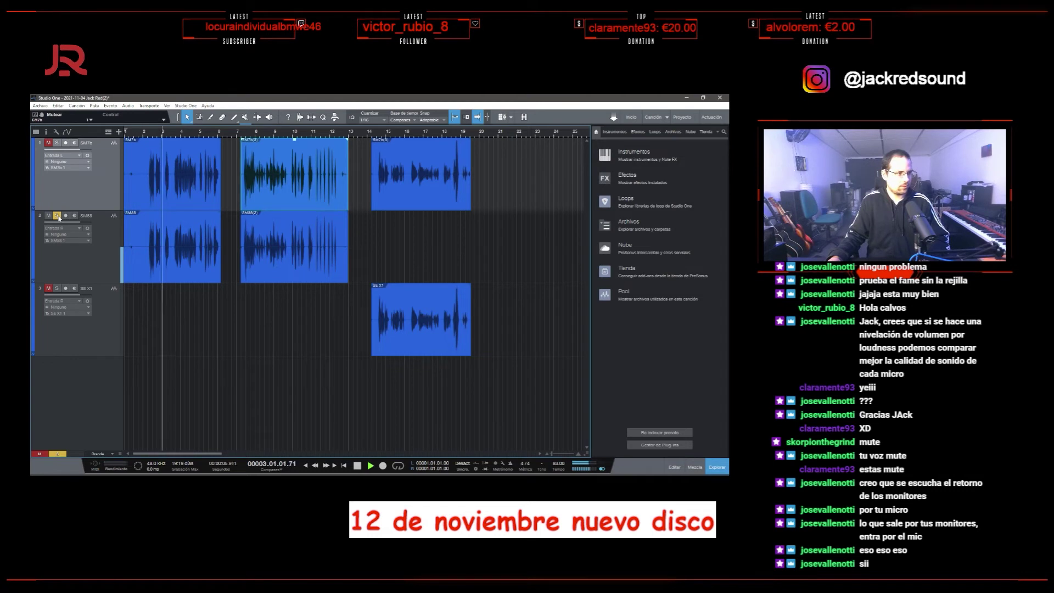
Compare the first two takes by alternating solo between the SM58 and SM7b tracks during playback.
{"action": "left_click", "coordinate": [59, 218]}
{"action": "left_click", "coordinate": [57, 216]}
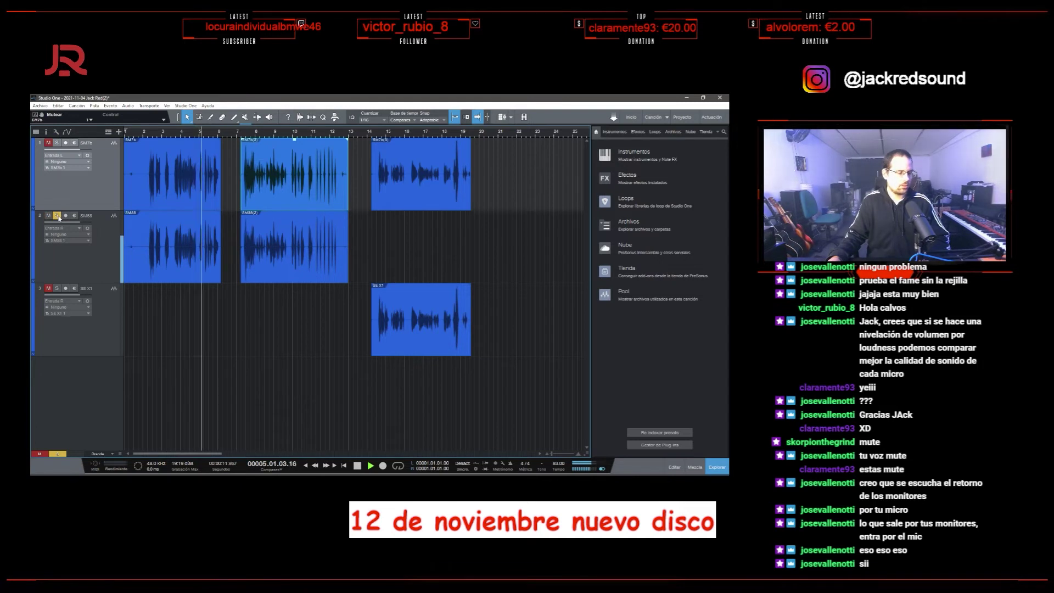
{"action": "left_click", "coordinate": [57, 216]}
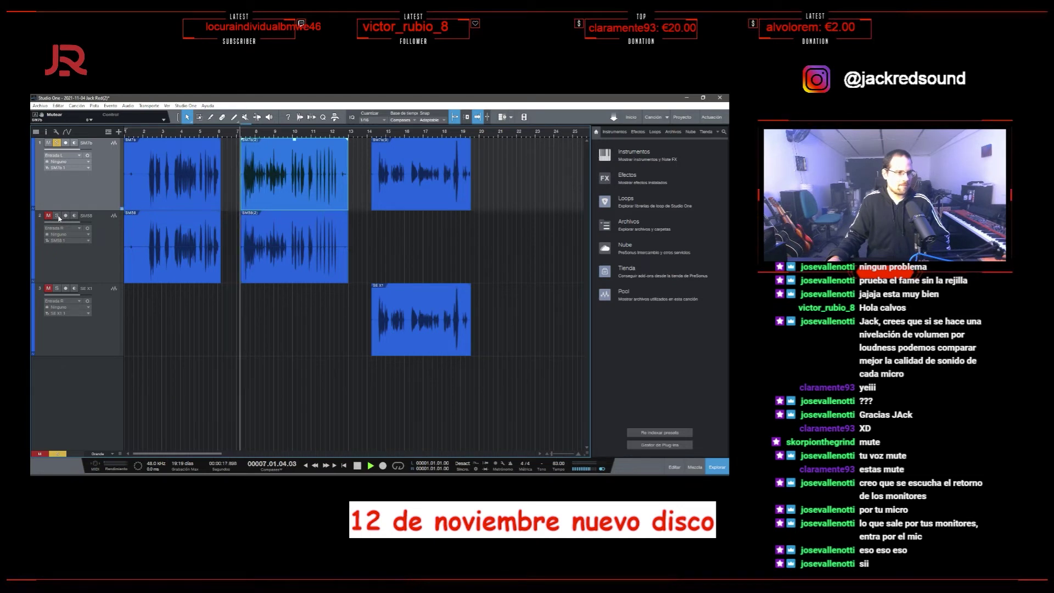
{"action": "left_click", "coordinate": [57, 216]}
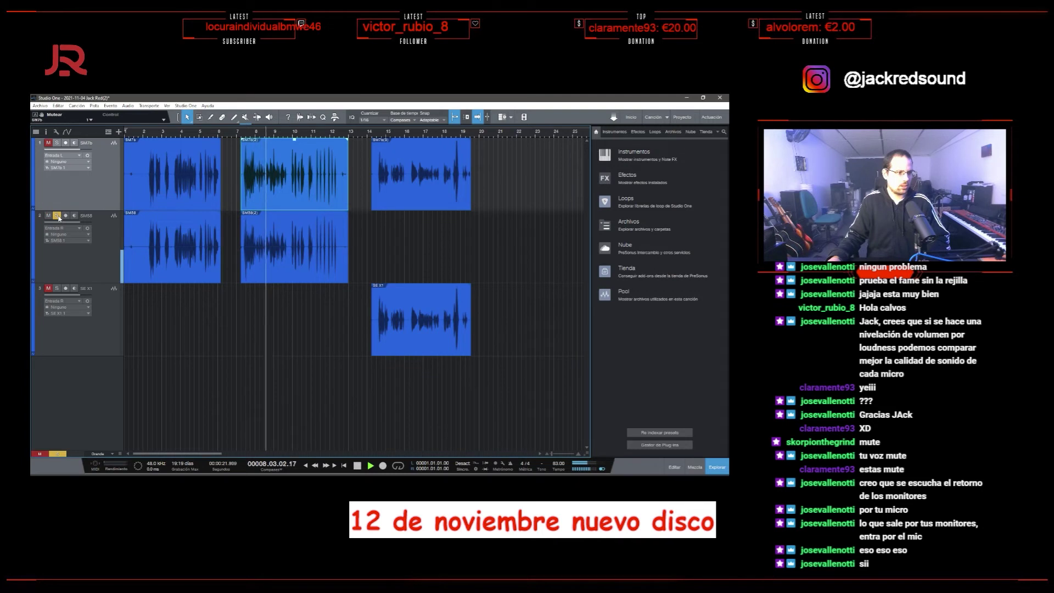
{"action": "left_click", "coordinate": [58, 216]}
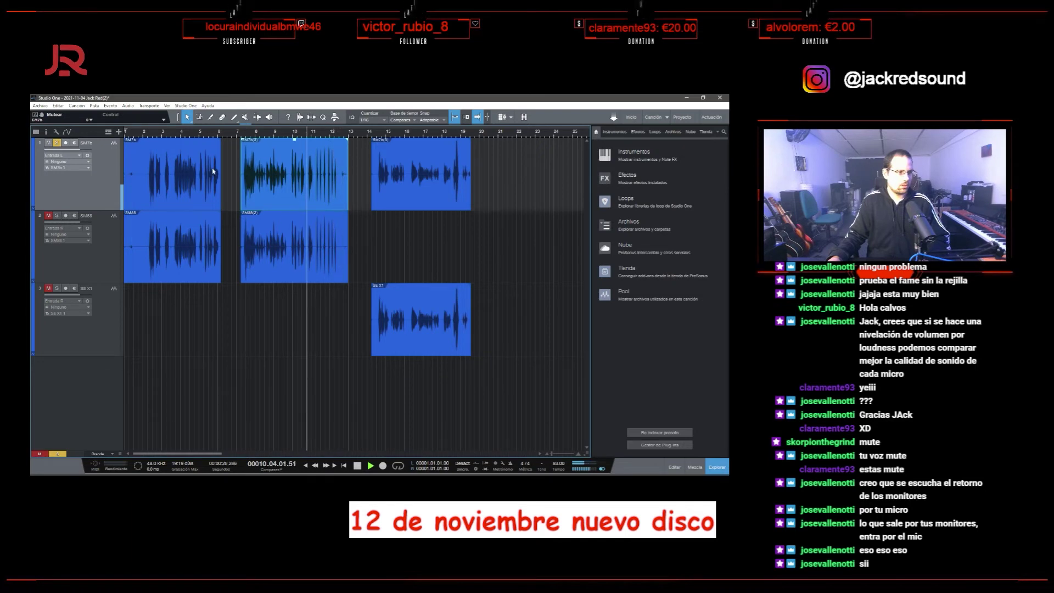
{"action": "left_click", "coordinate": [57, 216]}
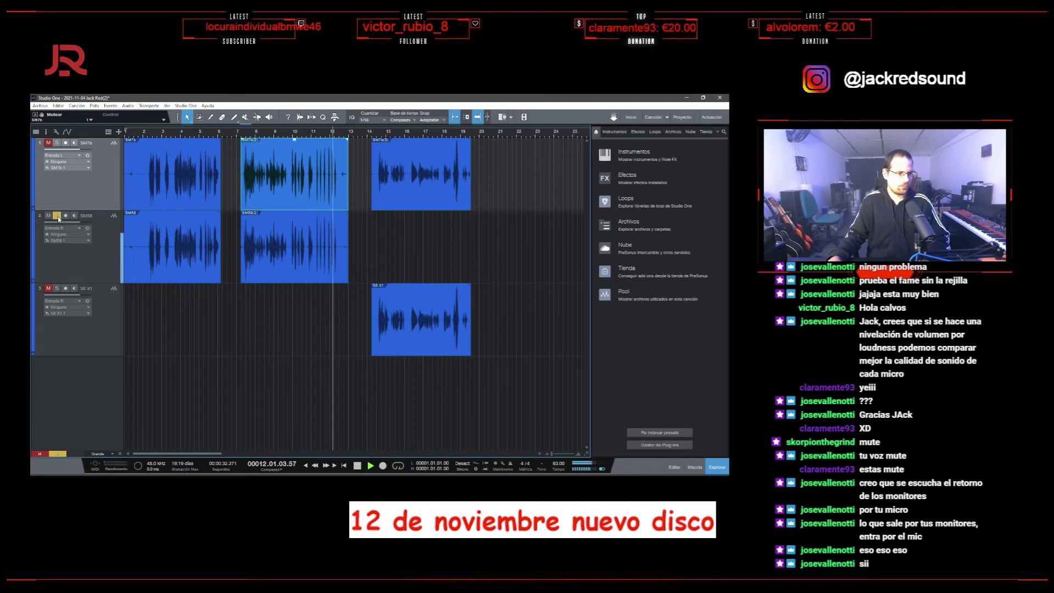
{"action": "left_click", "coordinate": [57, 217]}
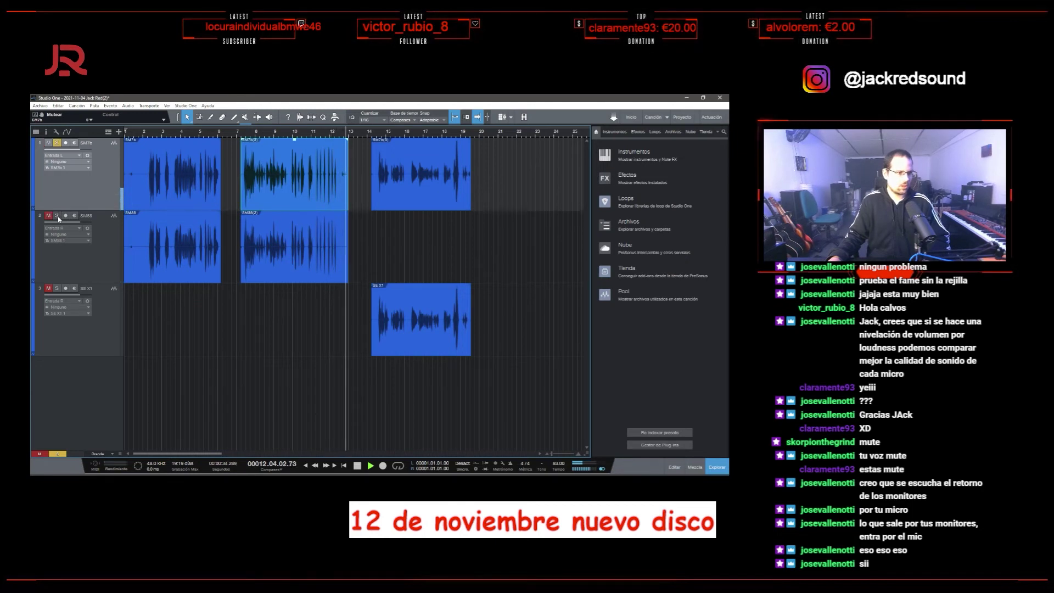
{"action": "key", "text": "space"}
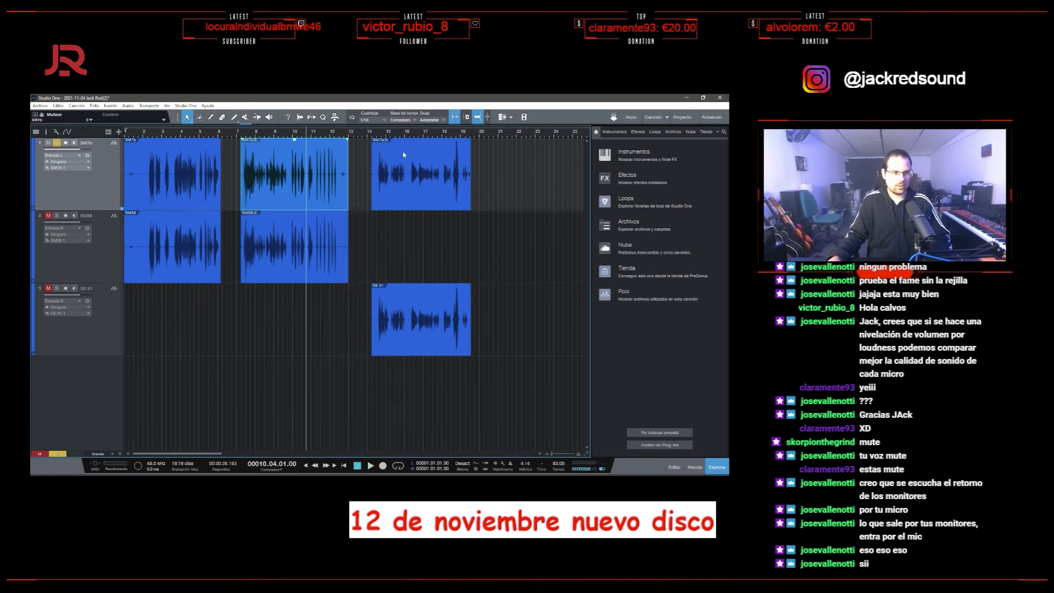
Place the playhead at bar 7 beat 4 and try inserting FabFilter Pro-Q 3 on the SM58 channel in the mixing console.
{"action": "left_click", "coordinate": [375, 134]}
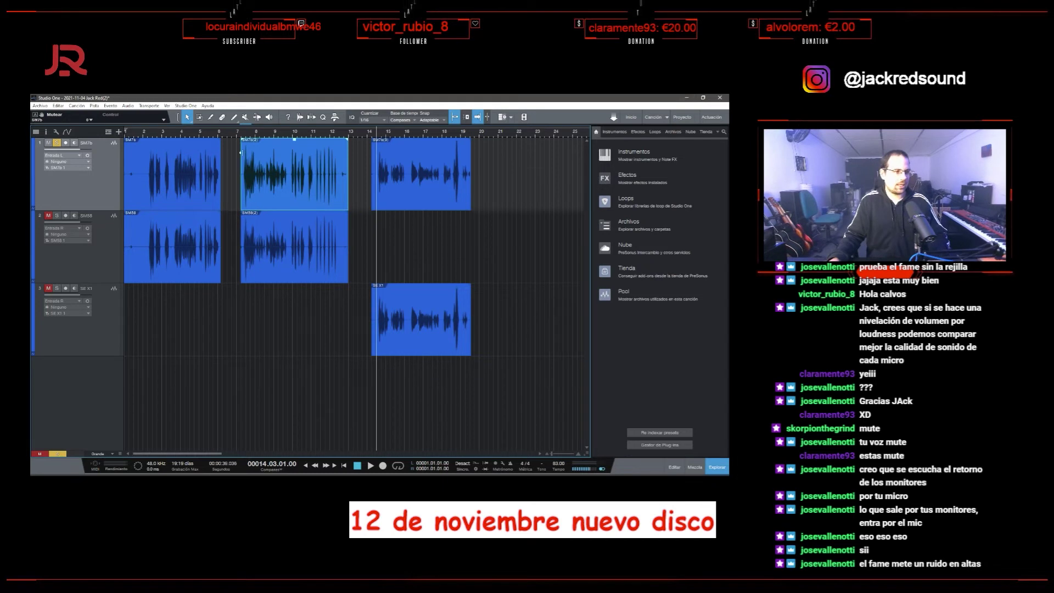
{"action": "left_click", "coordinate": [249, 138]}
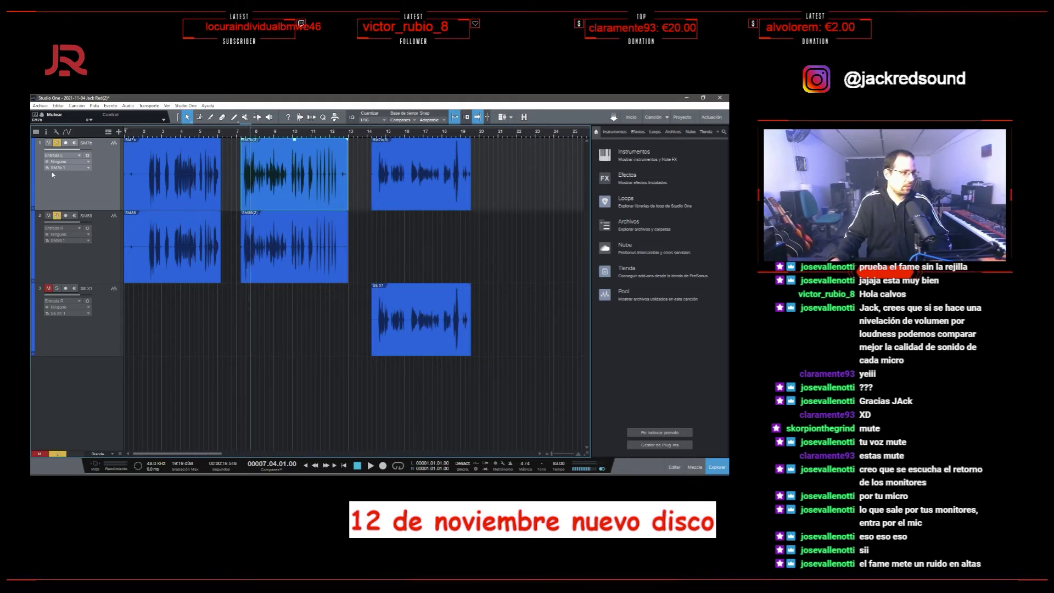
{"action": "left_click", "coordinate": [103, 245]}
{"action": "key", "text": "F3"}
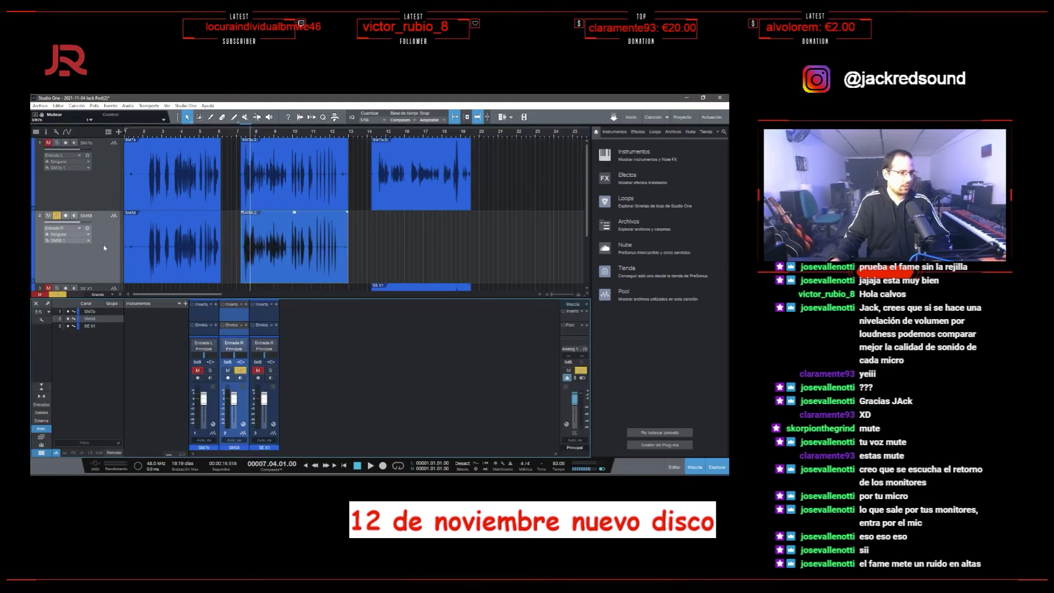
{"action": "left_click", "coordinate": [248, 304]}
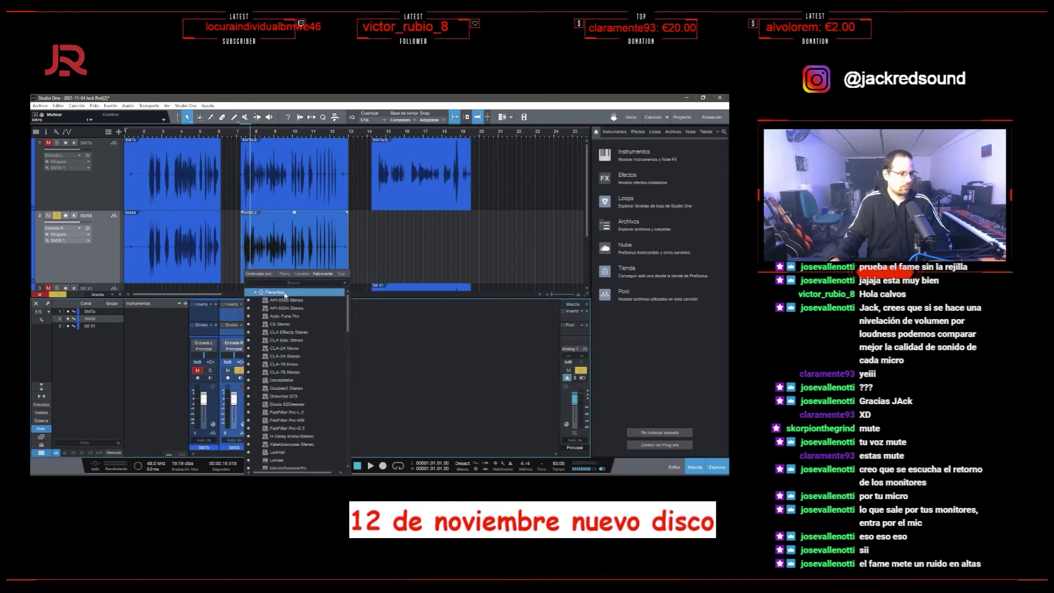
{"action": "left_click", "coordinate": [309, 429]}
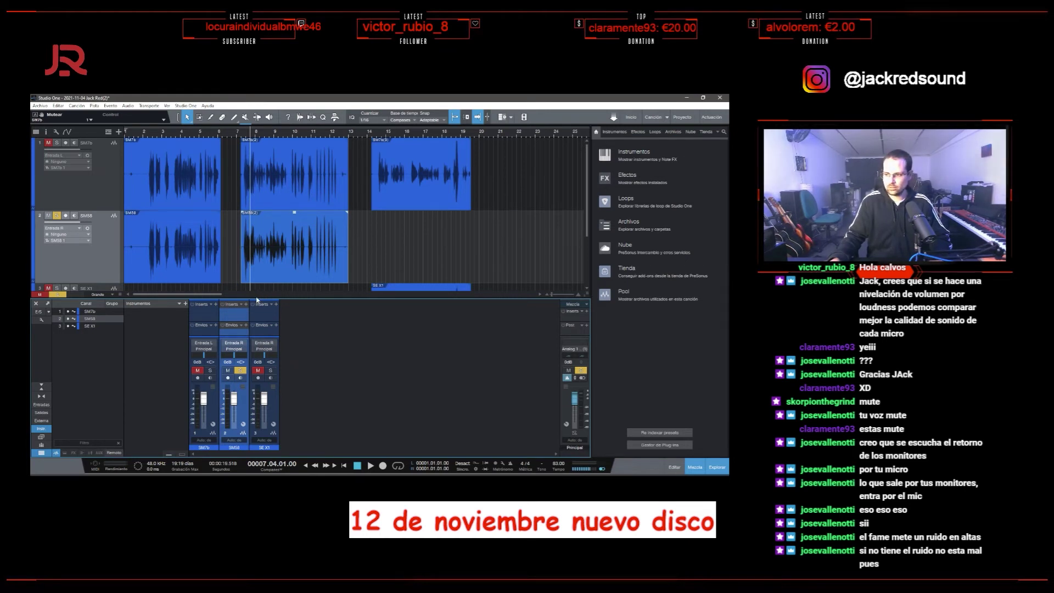
{"action": "right_click", "coordinate": [233, 313]}
{"action": "left_click", "coordinate": [254, 333]}
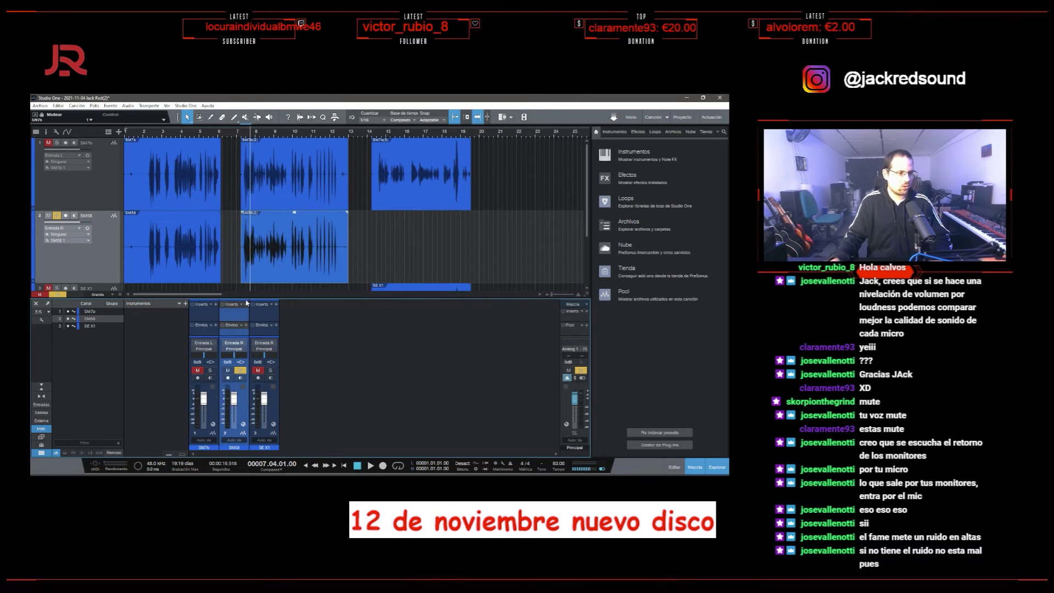
Enlarge the mixing console and insert FabFilter Pro-Q 3 on the SM58 channel.
{"action": "left_click_drag", "start_coordinate": [236, 299], "coordinate": [250, 187]}
{"action": "left_click", "coordinate": [246, 192]}
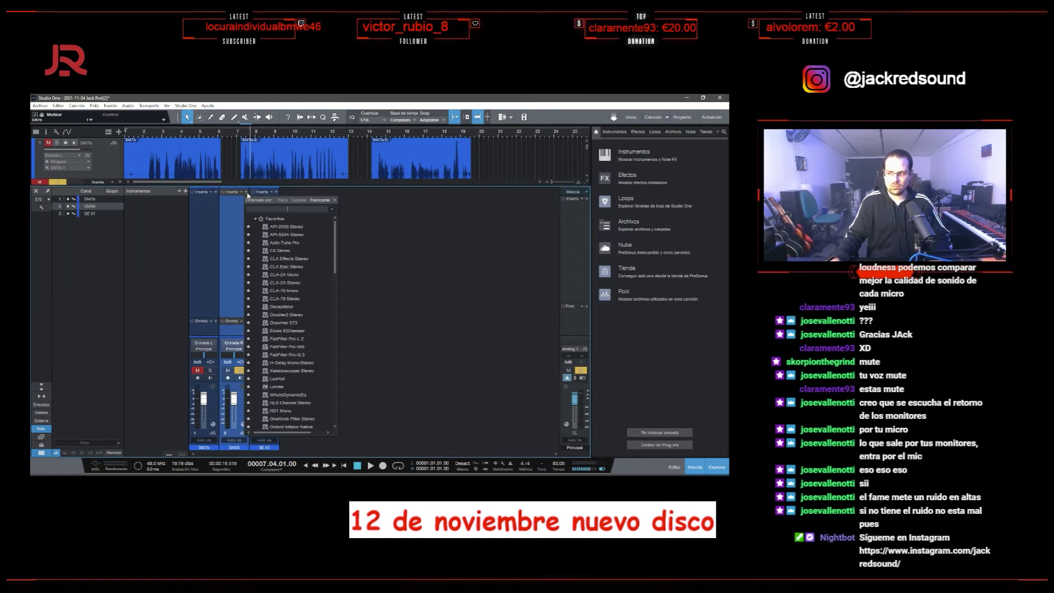
{"action": "left_click", "coordinate": [301, 355]}
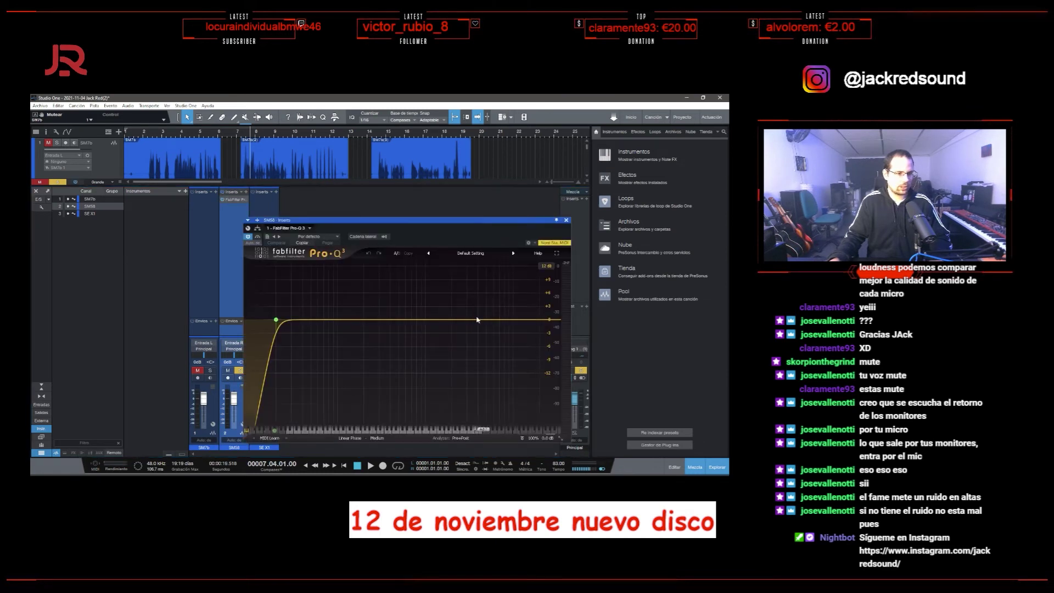
Add a narrow boosted bell band in the high frequencies, solo it and sweep it while the SM58 take plays.
{"action": "left_click_drag", "start_coordinate": [475, 324], "coordinate": [497, 296]}
{"action": "scroll", "coordinate": [494, 307], "scroll_direction": "up", "scroll_amount": 5}
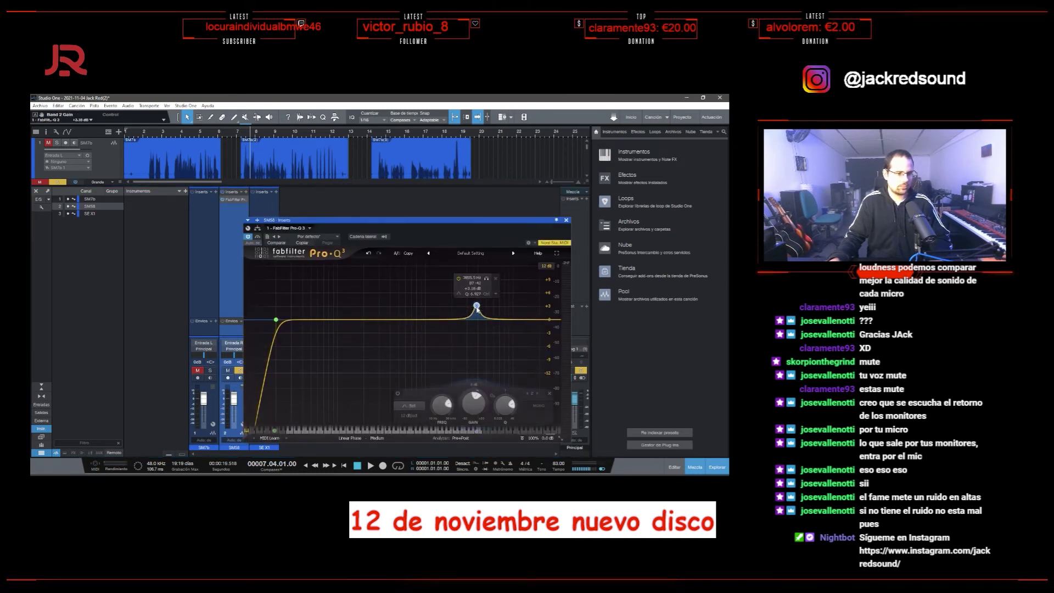
{"action": "key", "text": "space"}
{"action": "mouse_move", "coordinate": [493, 308]}
{"action": "left_mouse_down"}
{"action": "mouse_move", "coordinate": [494, 271]}
{"action": "mouse_move", "coordinate": [480, 294]}
{"action": "mouse_move", "coordinate": [493, 296]}
{"action": "left_mouse_up"}
{"action": "left_click", "coordinate": [503, 270]}
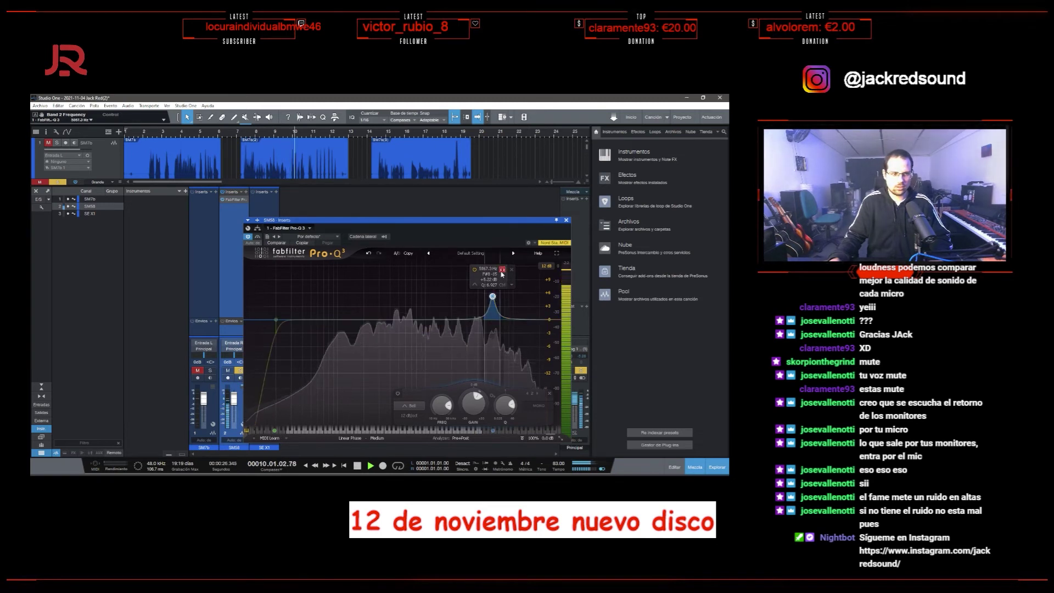
{"action": "left_click_drag", "start_coordinate": [506, 276], "coordinate": [476, 293]}
{"action": "left_click", "coordinate": [444, 269]}
{"action": "key", "text": "space"}
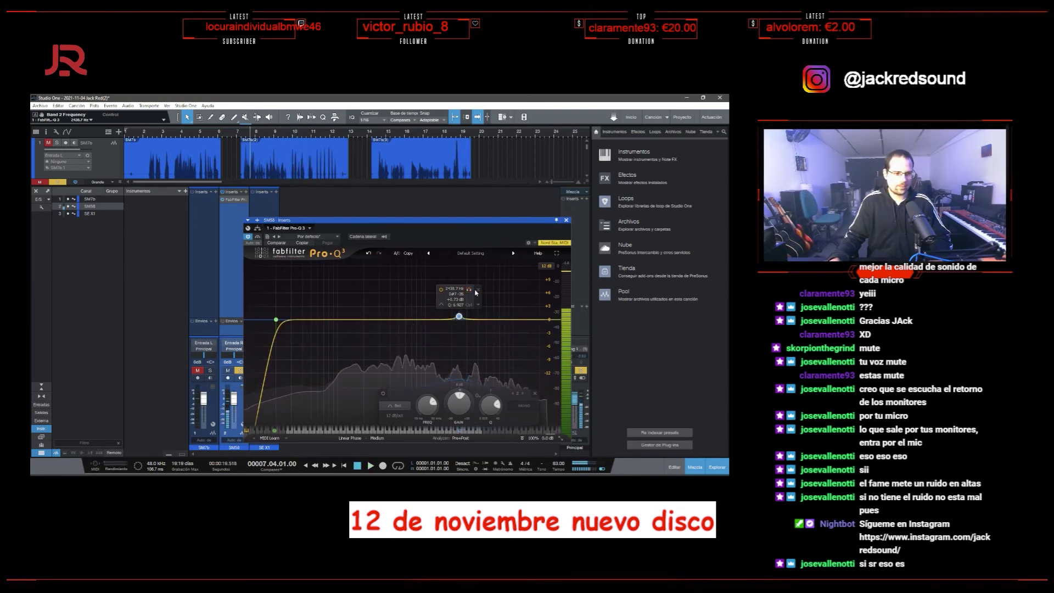
Delete the bell band, remove FabFilter Pro-Q 3 from the SM58 channel and hide the mixing console.
{"action": "left_click", "coordinate": [479, 290]}
{"action": "left_click", "coordinate": [566, 220]}
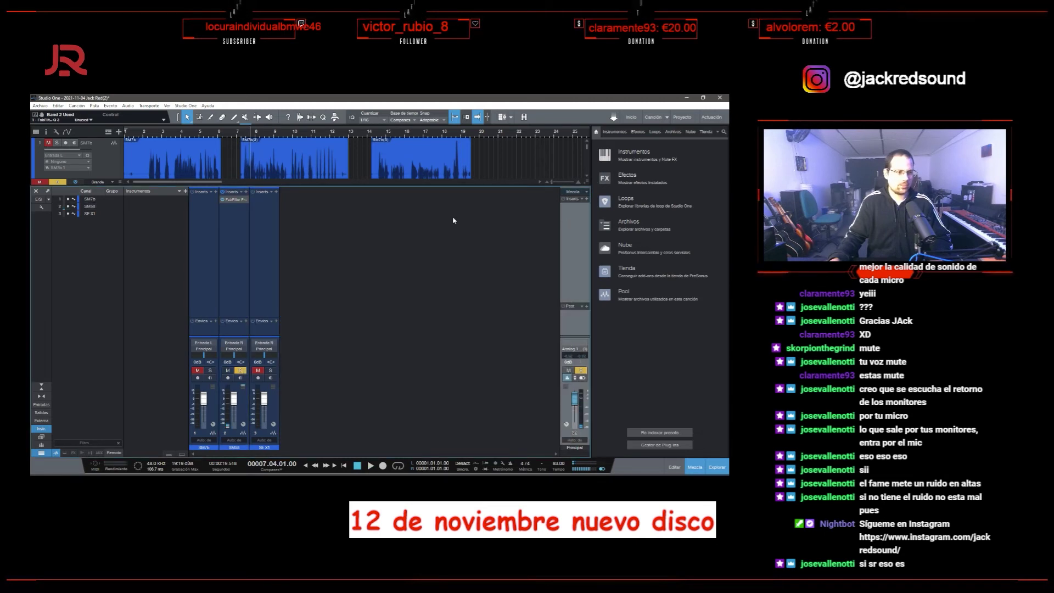
{"action": "left_click", "coordinate": [234, 199]}
{"action": "right_click", "coordinate": [234, 199]}
{"action": "left_click", "coordinate": [241, 269]}
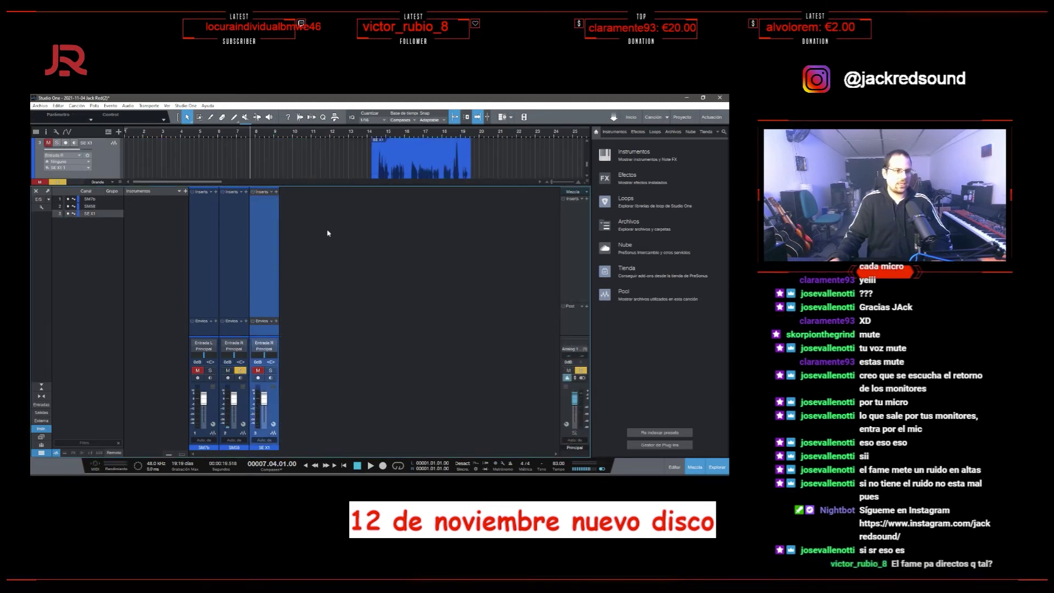
{"action": "key", "text": "F3"}
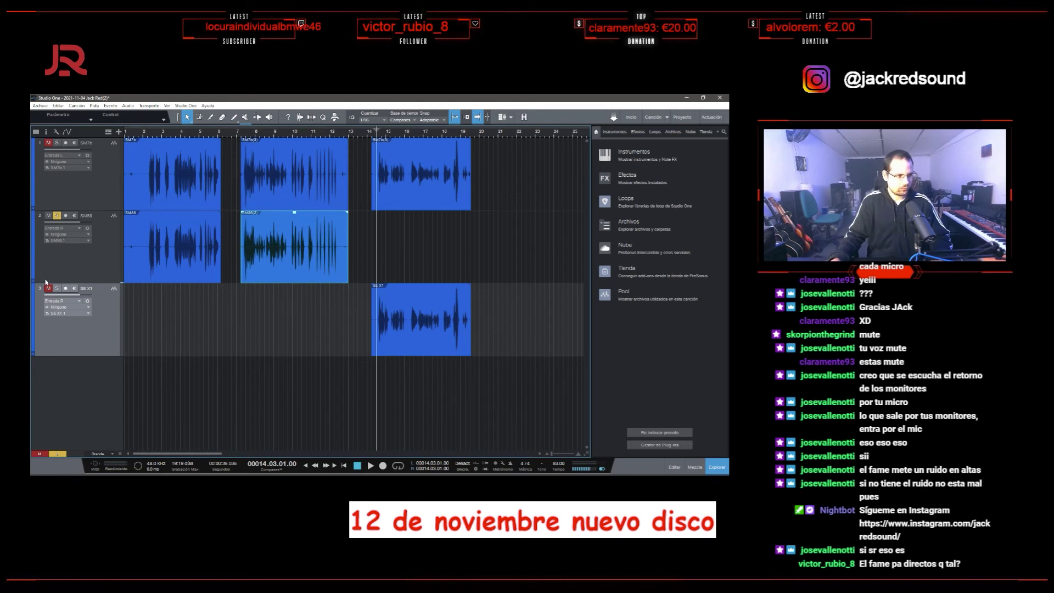
Solo the SM7b track, select its third take and start playback from bar 14 beat 3.
{"action": "left_click", "coordinate": [76, 180]}
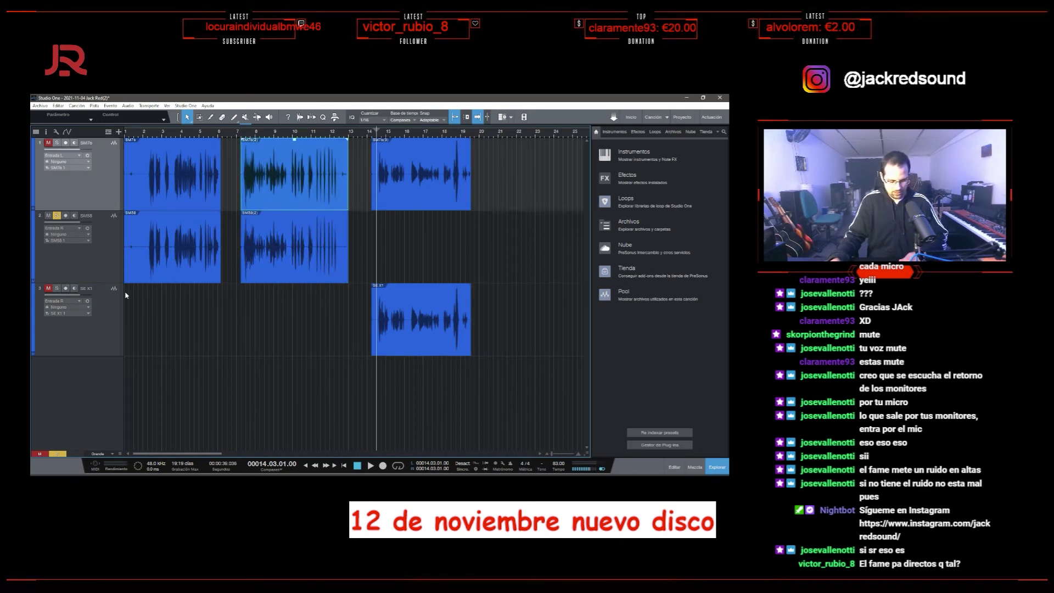
{"action": "key", "text": "s"}
{"action": "key", "text": "Right"}
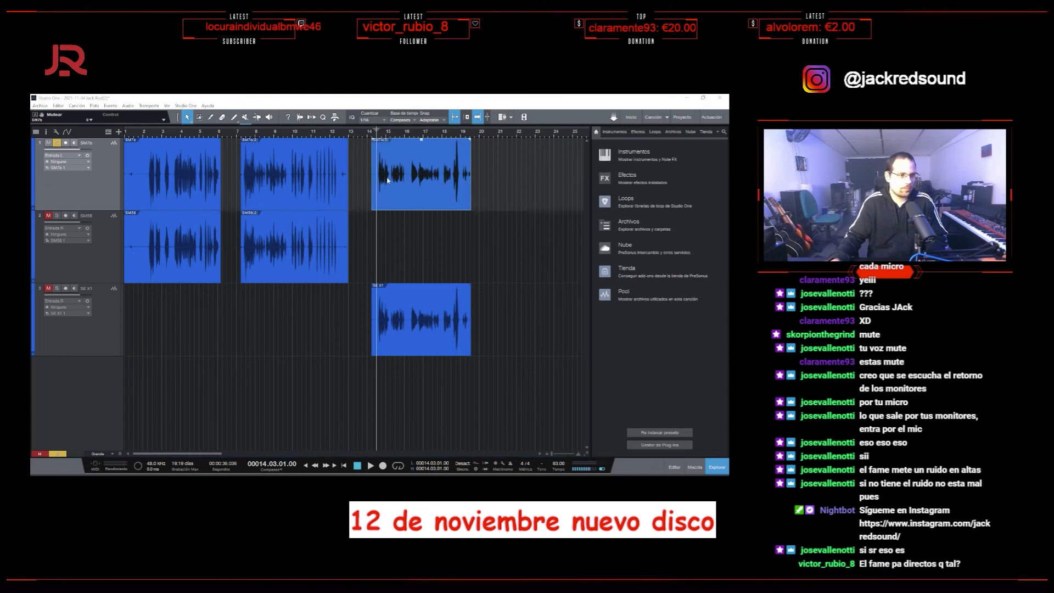
{"action": "left_click", "coordinate": [367, 97]}
{"action": "key", "text": "space"}
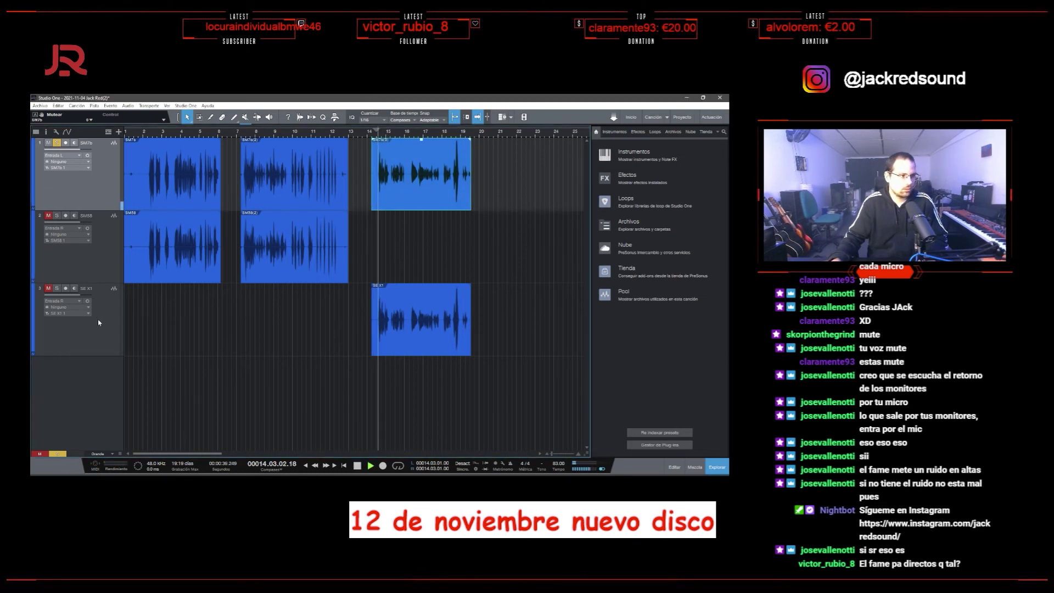
Alternate the solo between the SE X1 and SM7b tracks while the third take plays.
{"action": "left_click", "coordinate": [56, 288]}
{"action": "left_click", "coordinate": [57, 288]}
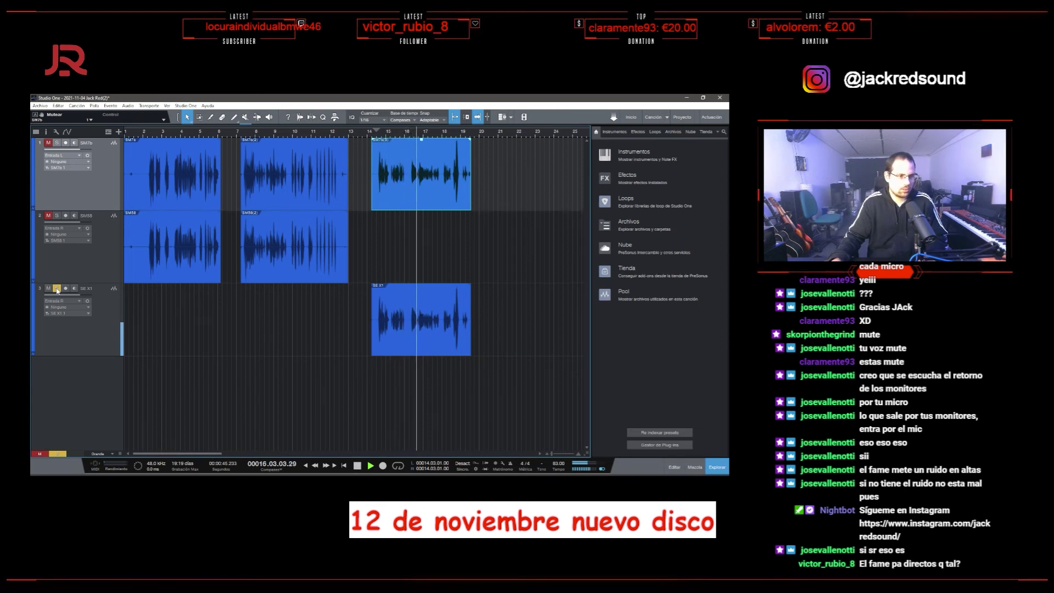
{"action": "left_click", "coordinate": [56, 288]}
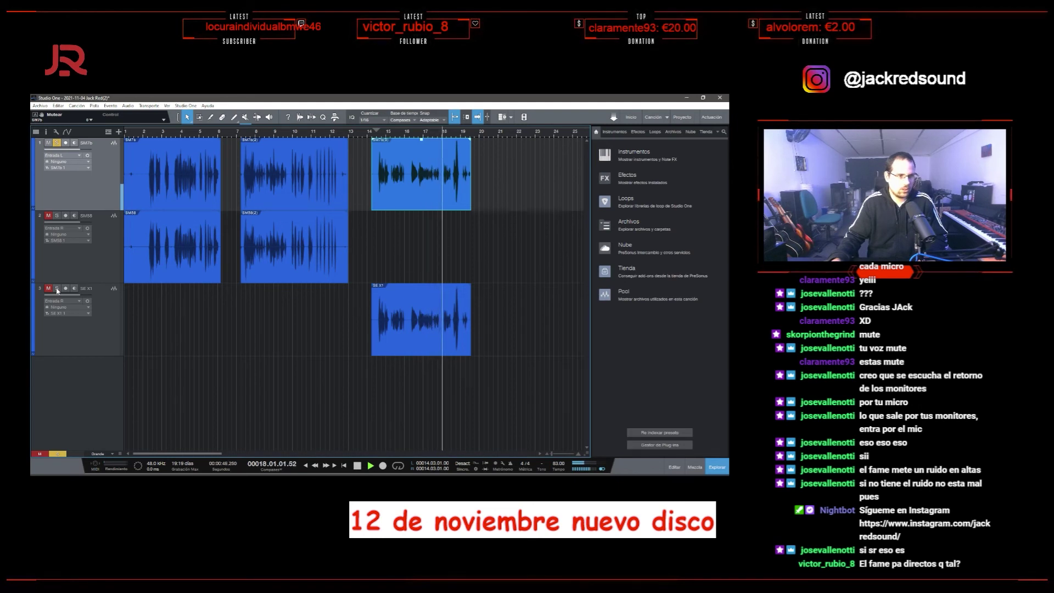
{"action": "left_click", "coordinate": [56, 288]}
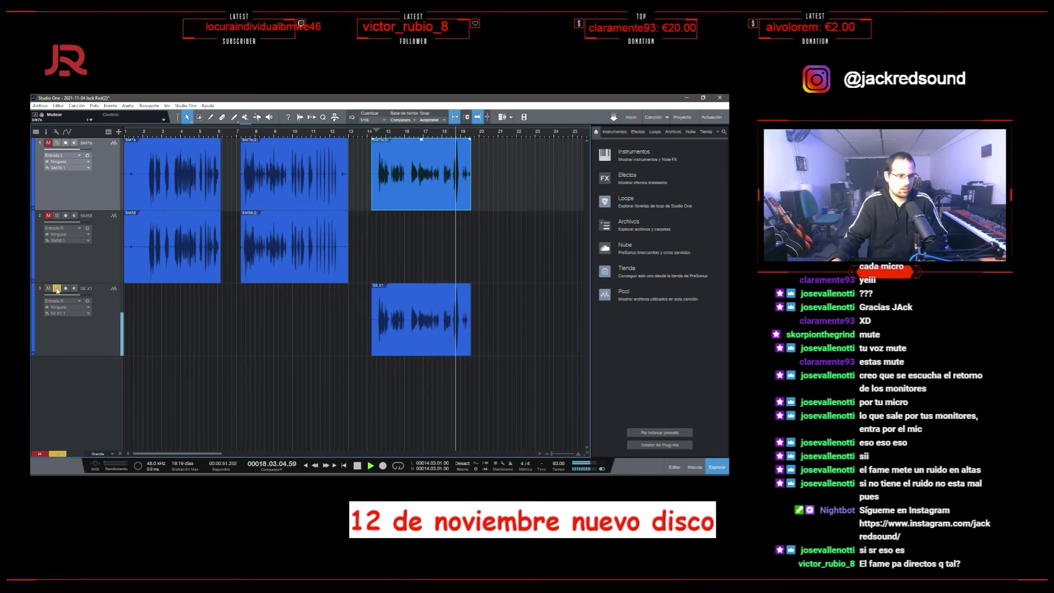
Replay the third take from bar 14 beat 3, switching the solo between SM7b and SE X1, and stop with SE X1 soloed.
{"action": "key", "text": "space"}
{"action": "key", "text": "space"}
{"action": "left_click", "coordinate": [58, 289]}
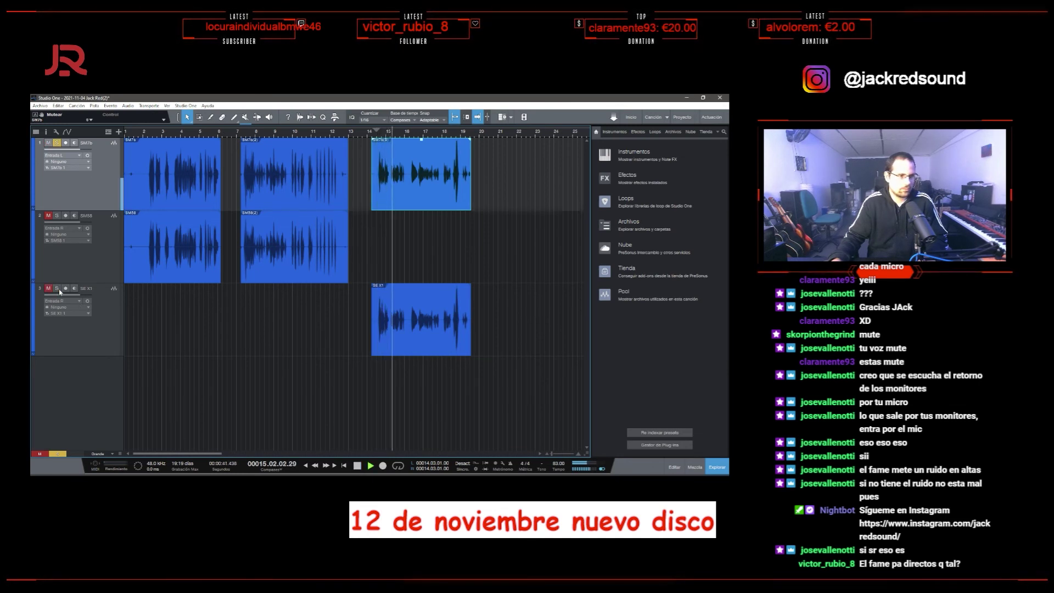
{"action": "left_click", "coordinate": [58, 290]}
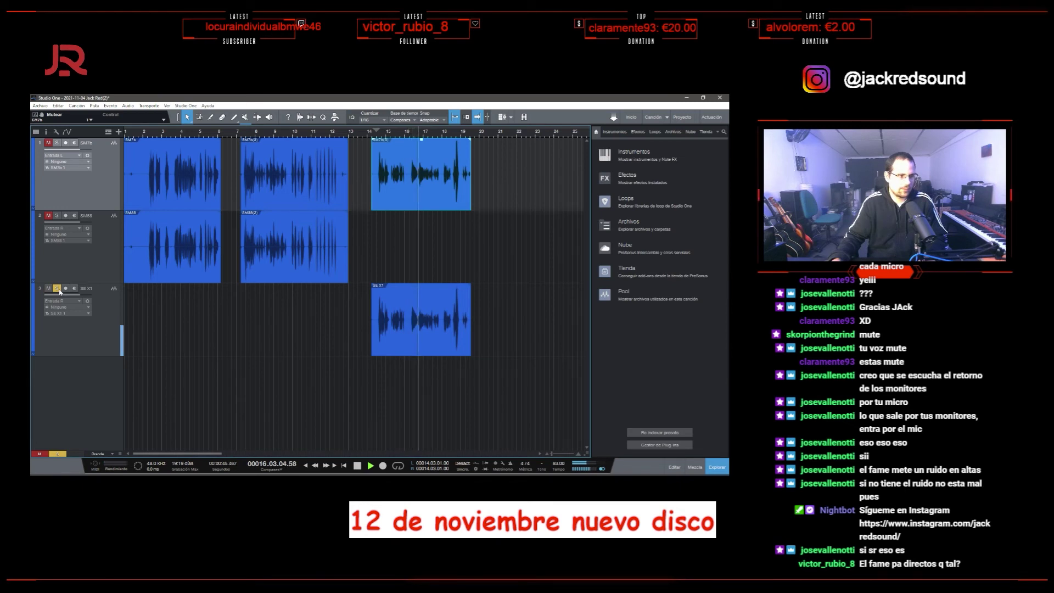
{"action": "left_click", "coordinate": [58, 290]}
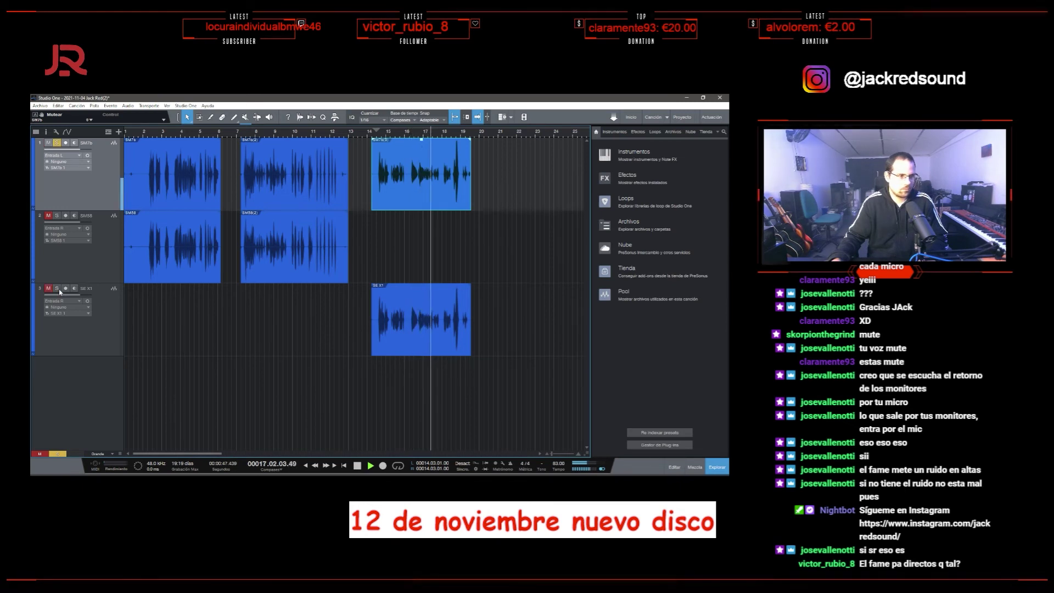
{"action": "left_click", "coordinate": [58, 288]}
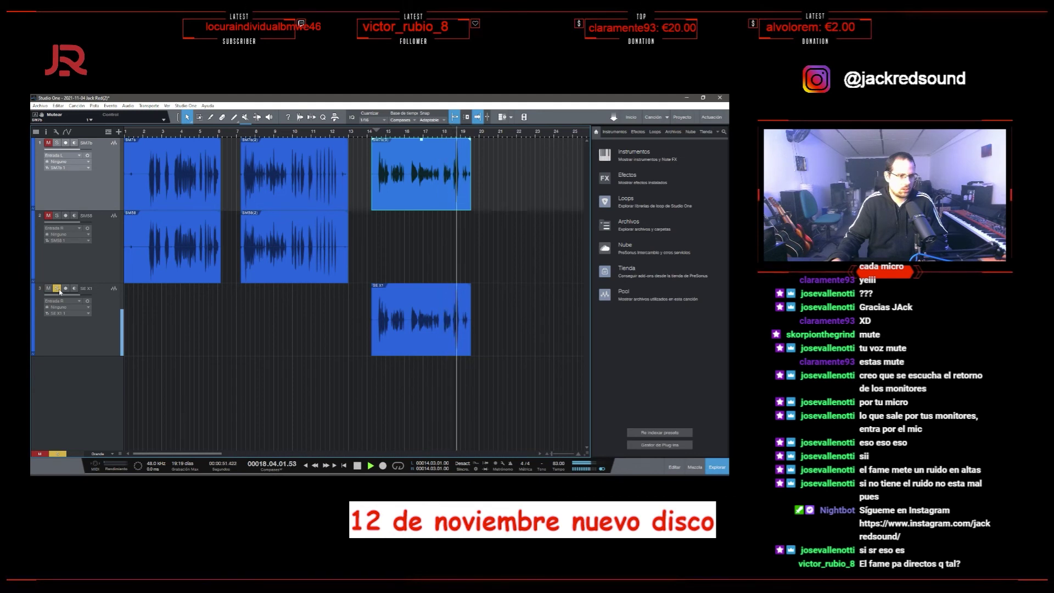
{"action": "key", "text": "space"}
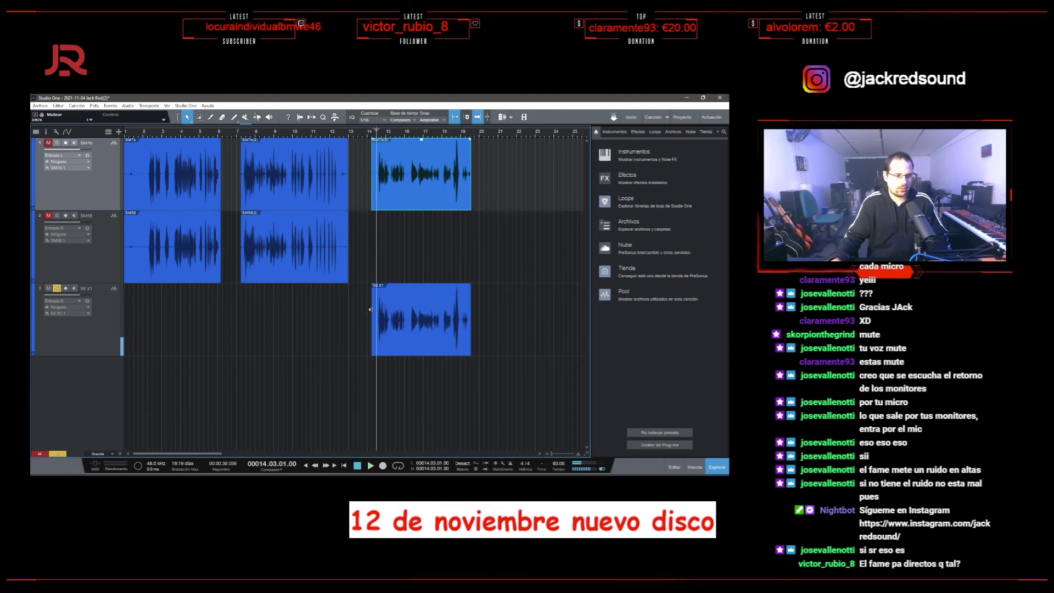
Place the playhead at bar 16 beat 2 and magnify the waveform height to examine the quiet passages of the SM7b and SE X1 takes.
{"action": "key", "text": "alt+Tab"}
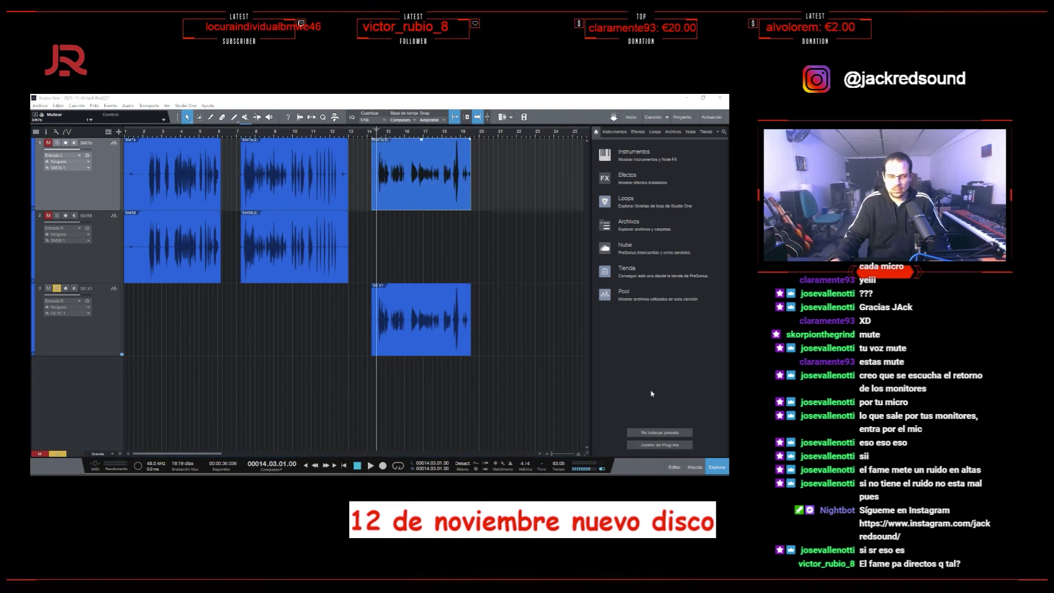
{"action": "left_click", "coordinate": [411, 138]}
{"action": "scroll", "coordinate": [416, 249], "scroll_direction": "up", "scroll_amount": 3}
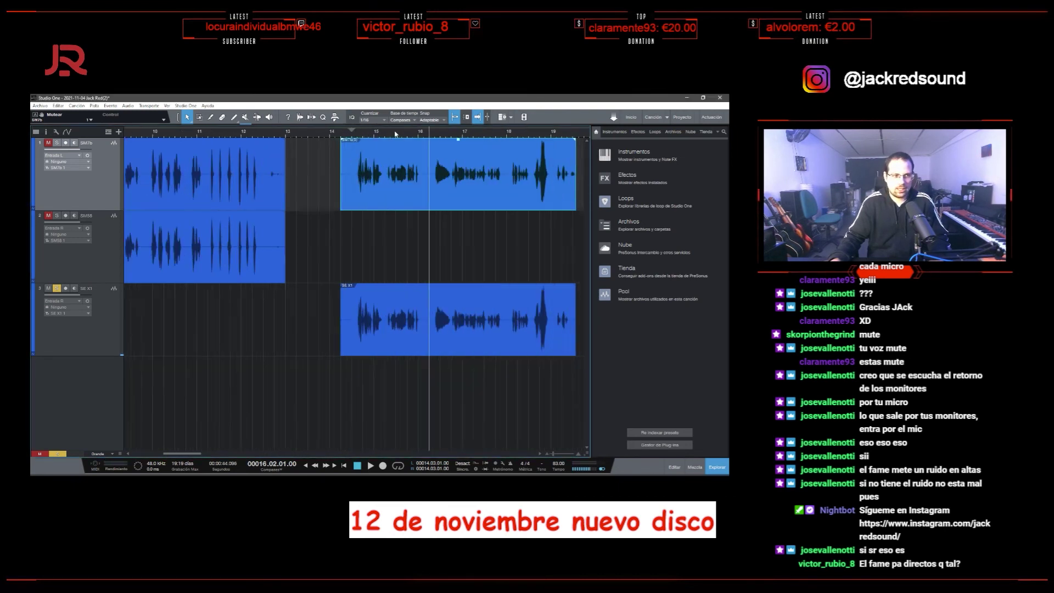
{"action": "scroll", "coordinate": [415, 248], "scroll_direction": "right", "scroll_amount": 3}
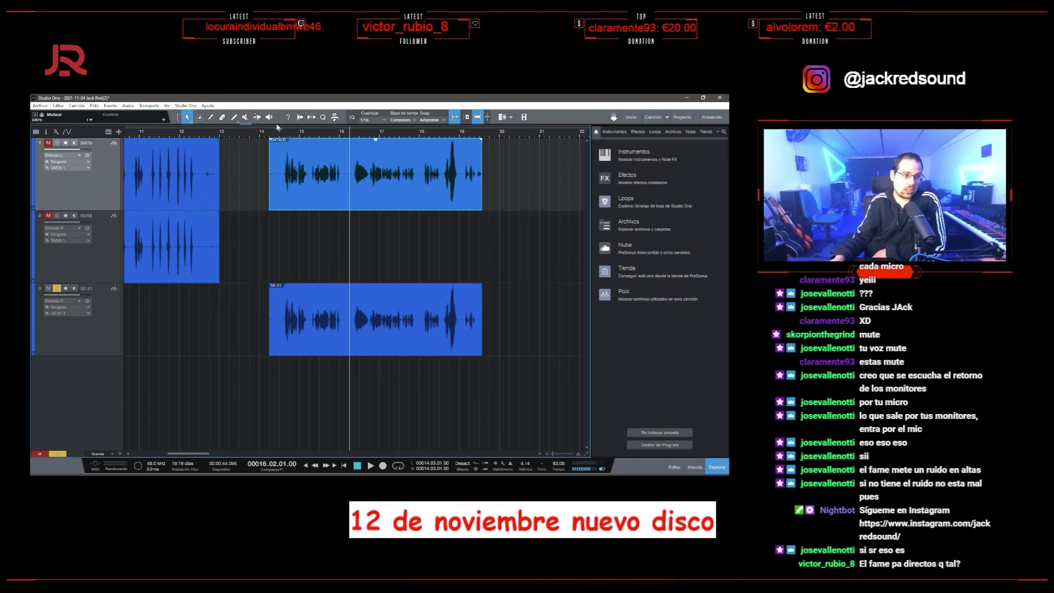
{"action": "scroll", "coordinate": [265, 128], "scroll_direction": "up", "scroll_amount": 3}
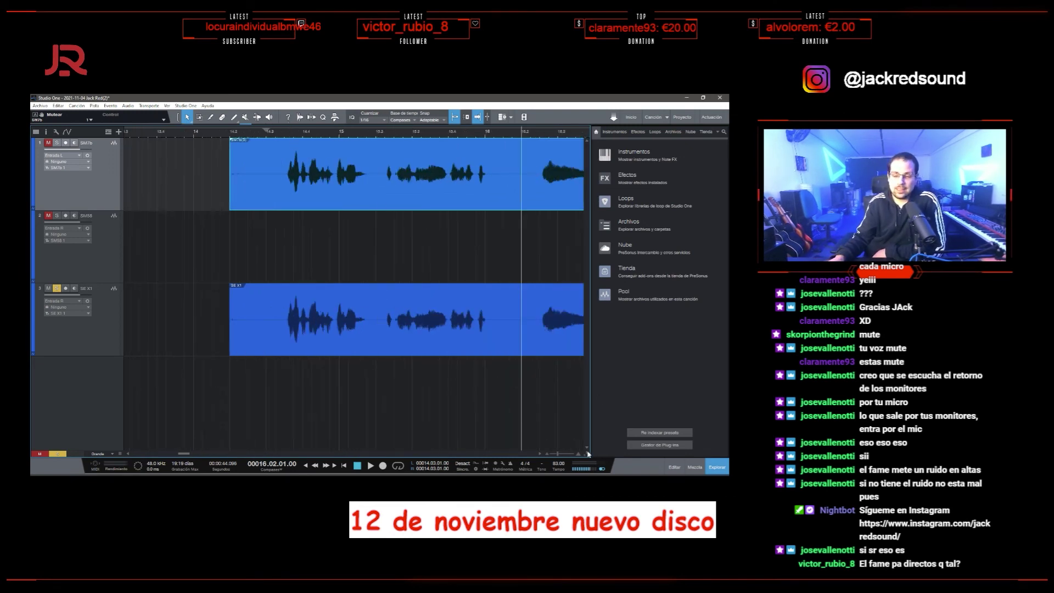
{"action": "left_click_drag", "start_coordinate": [587, 453], "coordinate": [590, 407]}
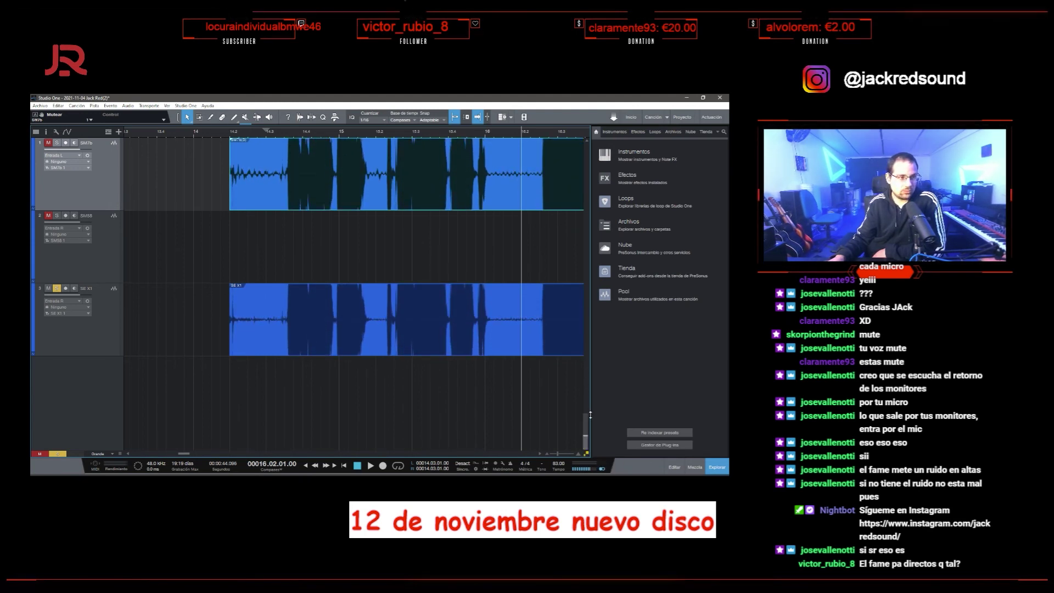
Compare the quiet passages of the magnified SM7b and SM58 waveforms and select the first SM58 take.
{"action": "scroll", "coordinate": [248, 134], "scroll_direction": "down", "scroll_amount": 3}
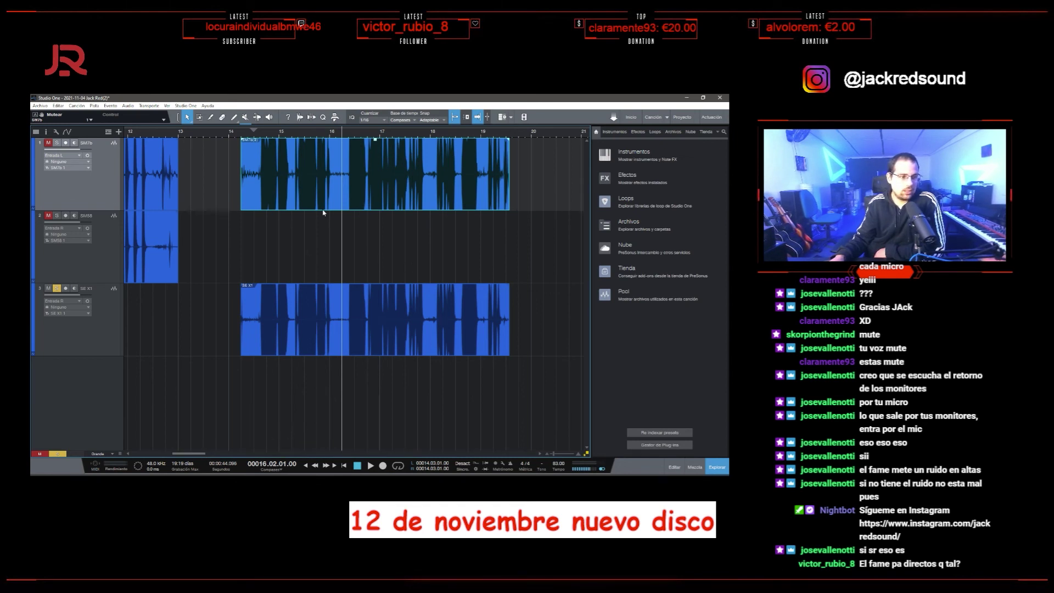
{"action": "left_click_drag", "start_coordinate": [190, 453], "coordinate": [152, 457]}
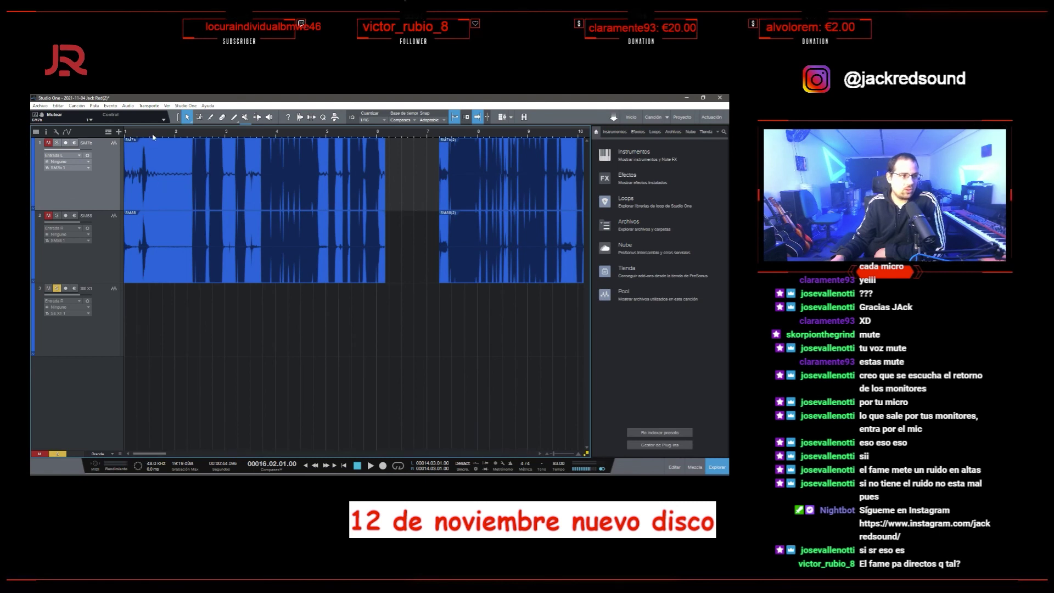
{"action": "scroll", "coordinate": [153, 135], "scroll_direction": "up", "scroll_amount": 3}
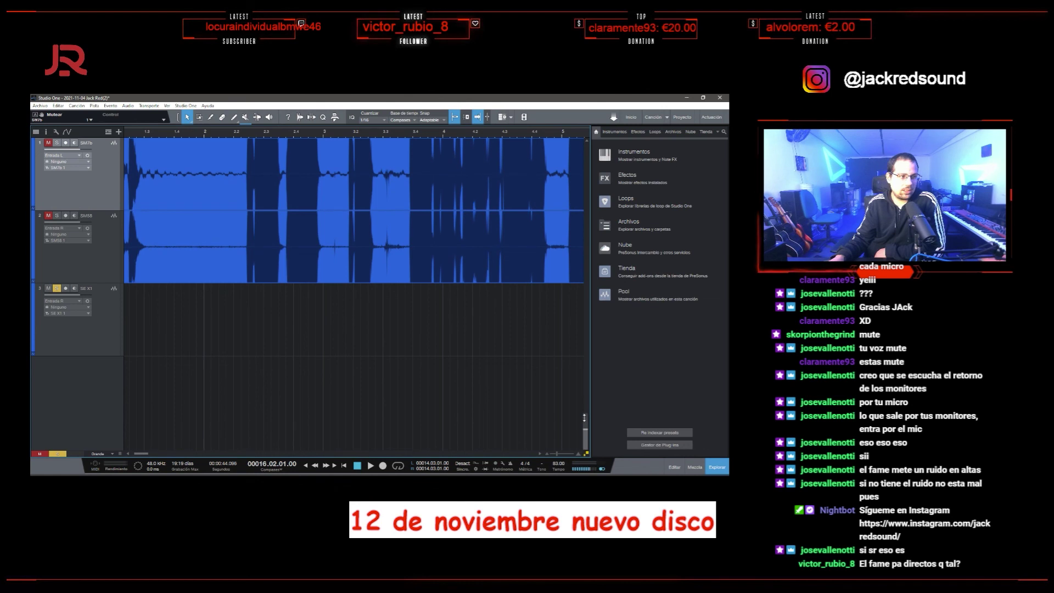
{"action": "scroll", "coordinate": [198, 140], "scroll_direction": "down", "scroll_amount": 6}
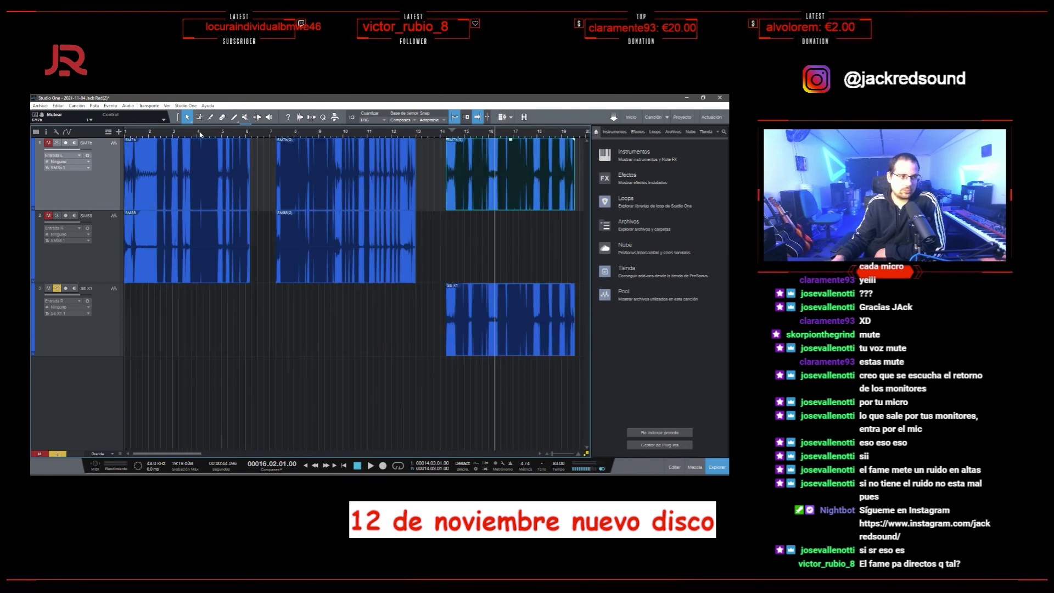
{"action": "left_click", "coordinate": [150, 258]}
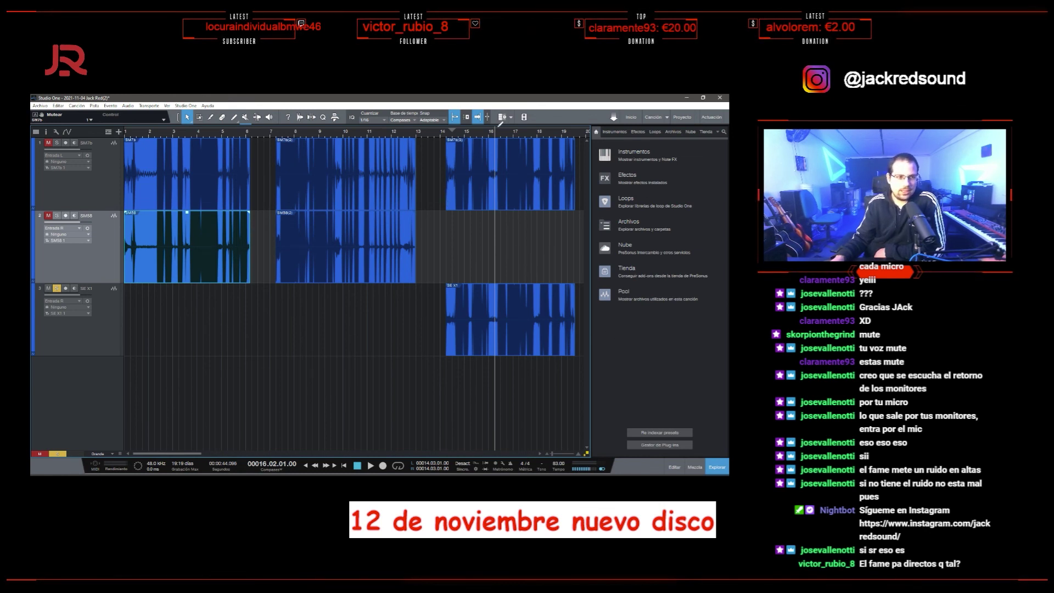
Recheck the magnified third takes of SM7b and SE X1 and restore the normal waveform height.
{"action": "scroll", "coordinate": [498, 131], "scroll_direction": "up", "scroll_amount": 6}
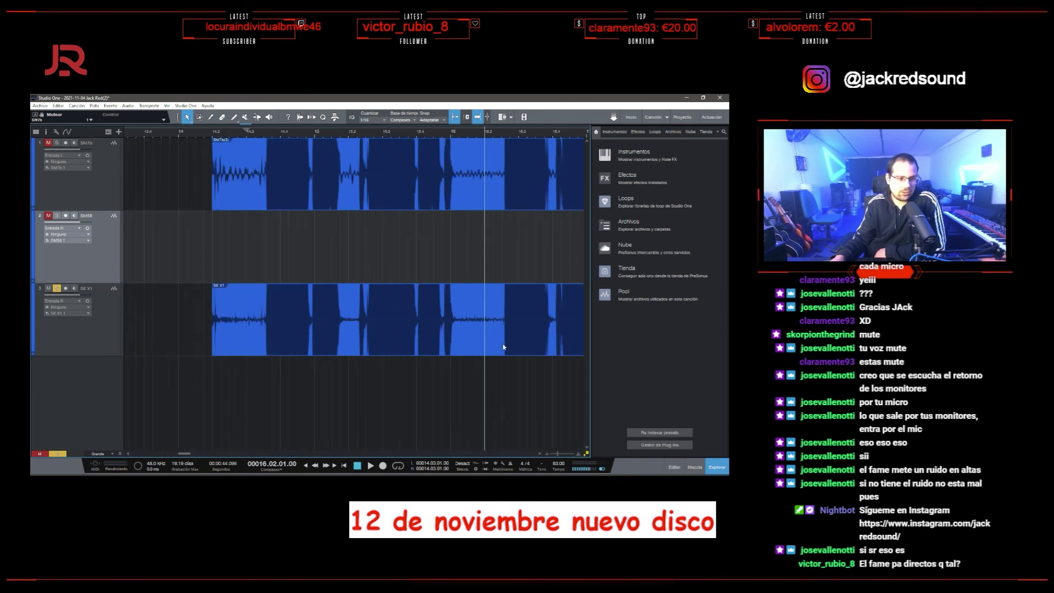
{"action": "left_click", "coordinate": [585, 455]}
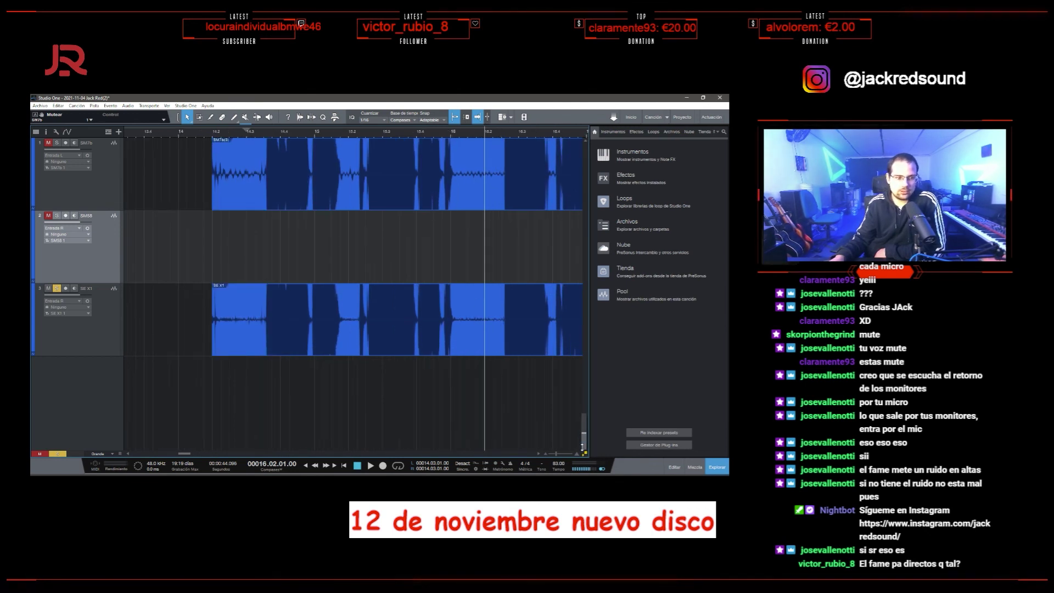
{"action": "left_click", "coordinate": [583, 448]}
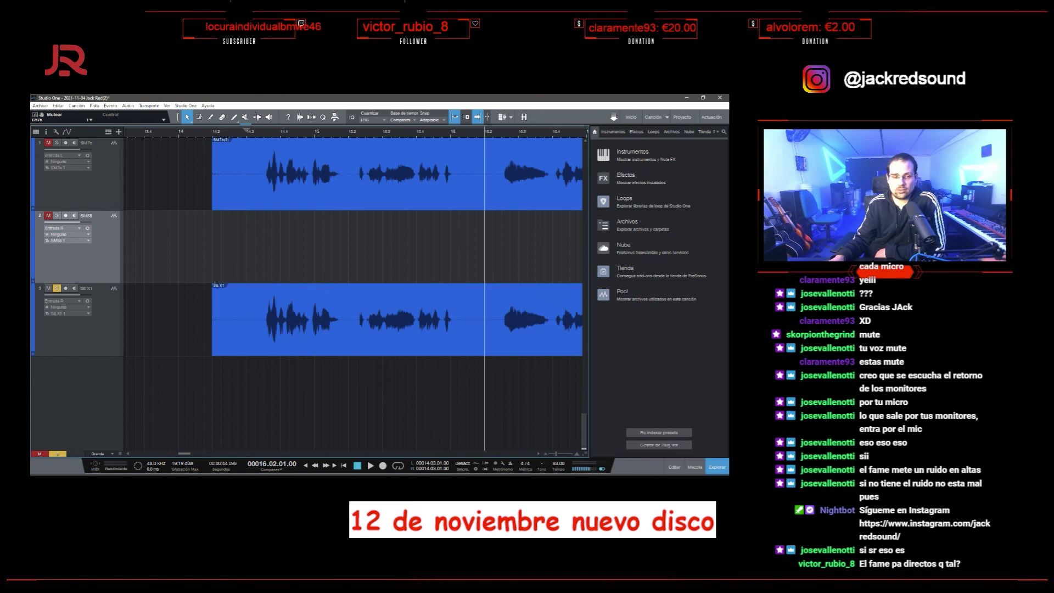
{"action": "scroll", "coordinate": [371, 137], "scroll_direction": "down", "scroll_amount": 3}
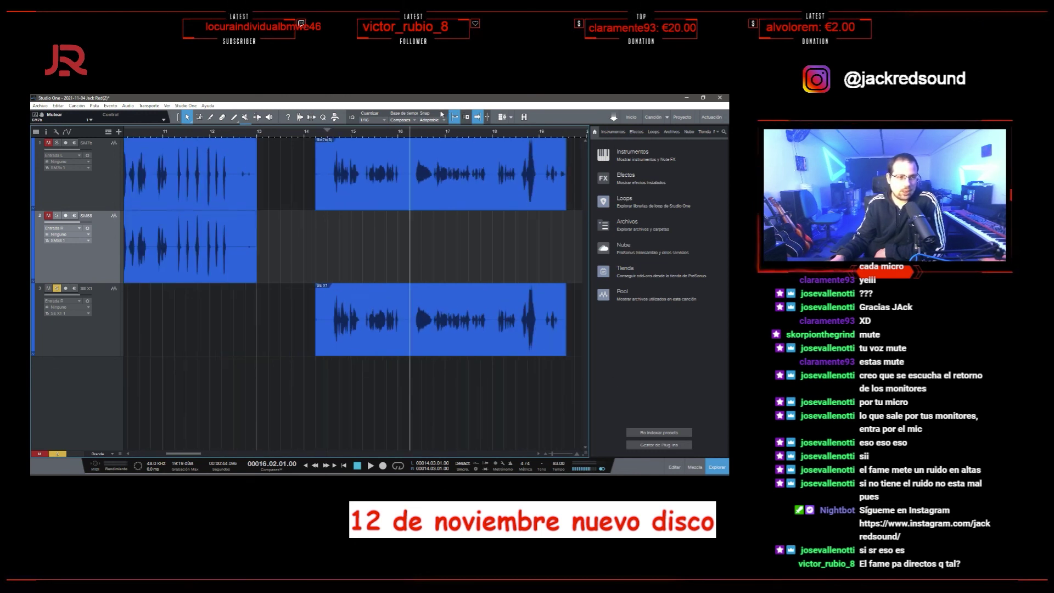
{"action": "scroll", "coordinate": [438, 135], "scroll_direction": "down", "scroll_amount": 3}
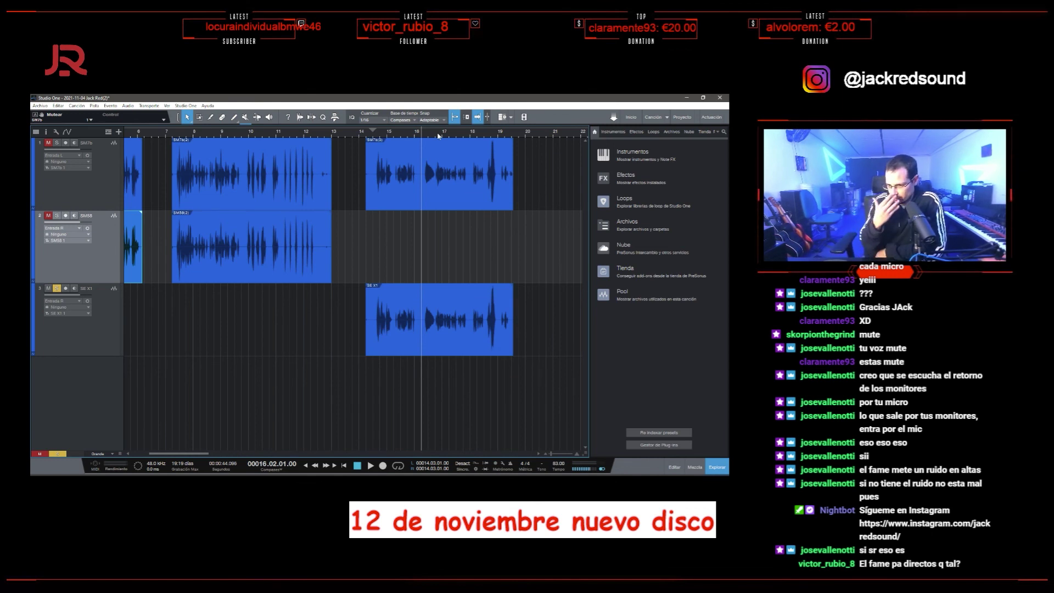
Return the playhead to bar 14 beat 3 and switch to RME TotalMix FX.
{"action": "left_click", "coordinate": [373, 131]}
{"action": "scroll", "coordinate": [373, 130], "scroll_direction": "up", "scroll_amount": 3}
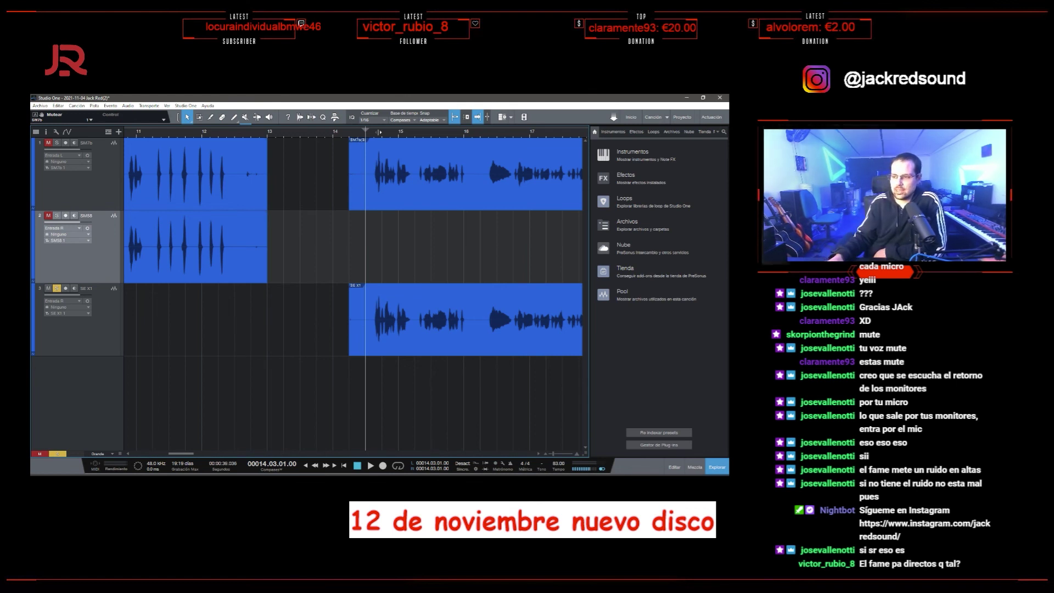
{"action": "left_click_drag", "start_coordinate": [379, 133], "coordinate": [386, 125]}
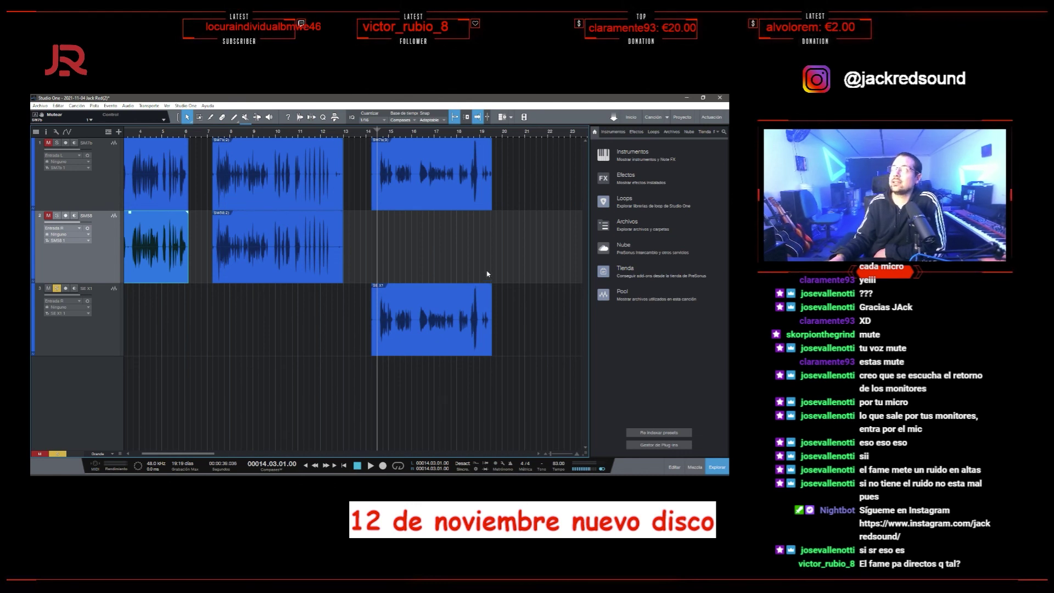
{"action": "key", "text": "alt+Tab"}
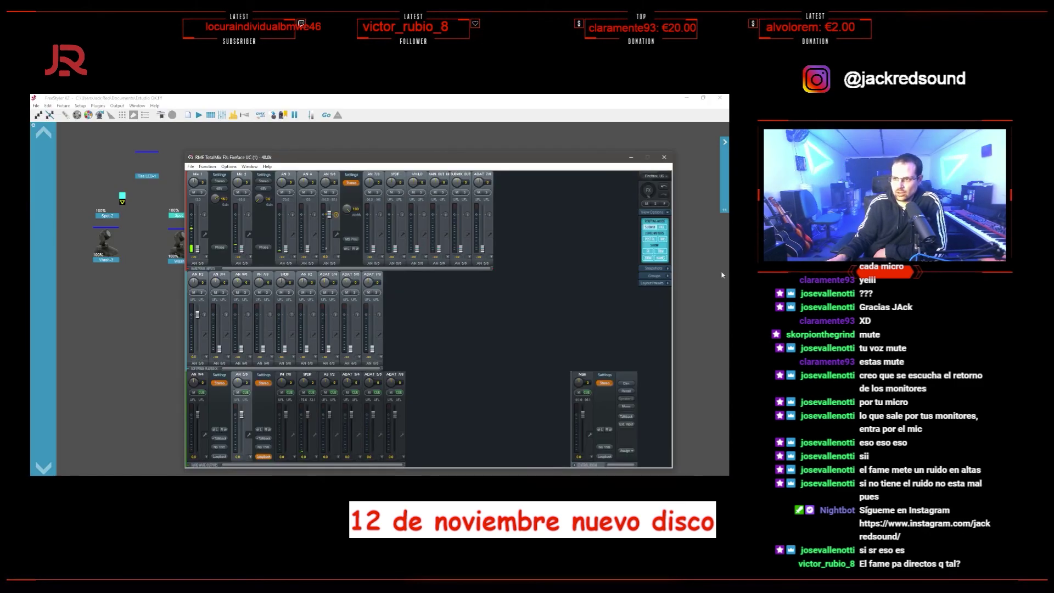